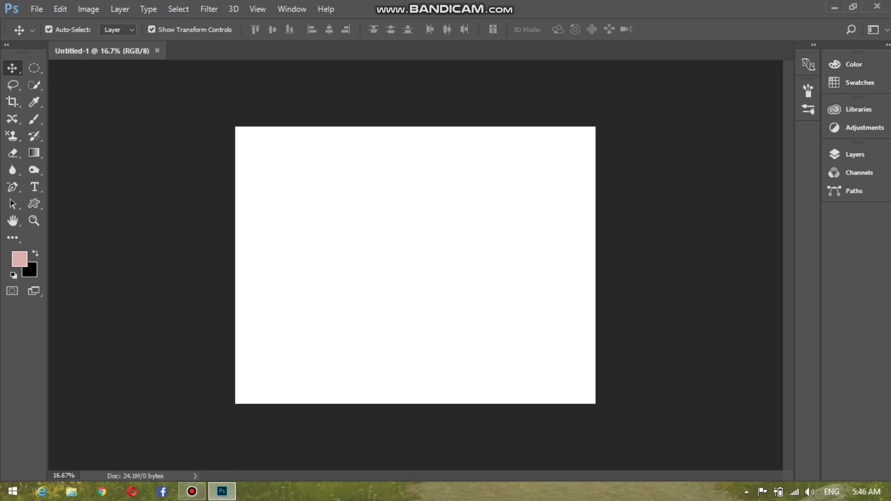
Step: Show the layer list and activate the Gradient tool with a white foreground and black background colour
{"action": "left_click", "coordinate": [855, 155]}
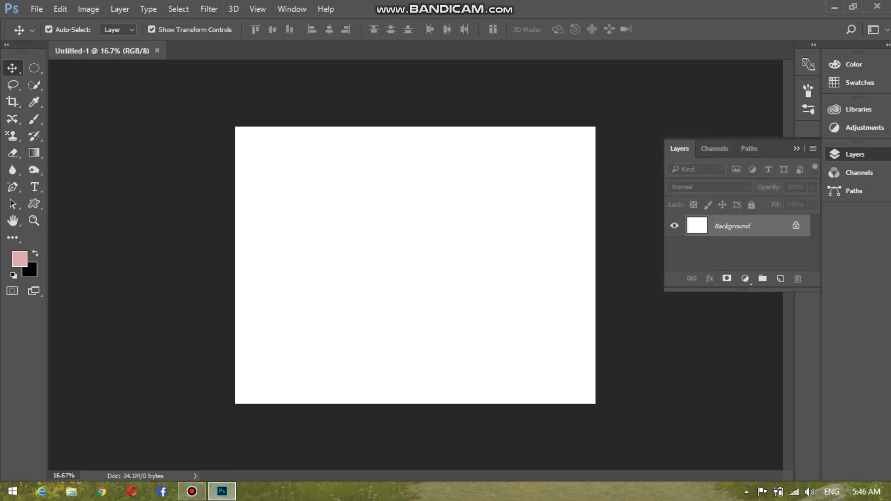
{"action": "left_click", "coordinate": [34, 152]}
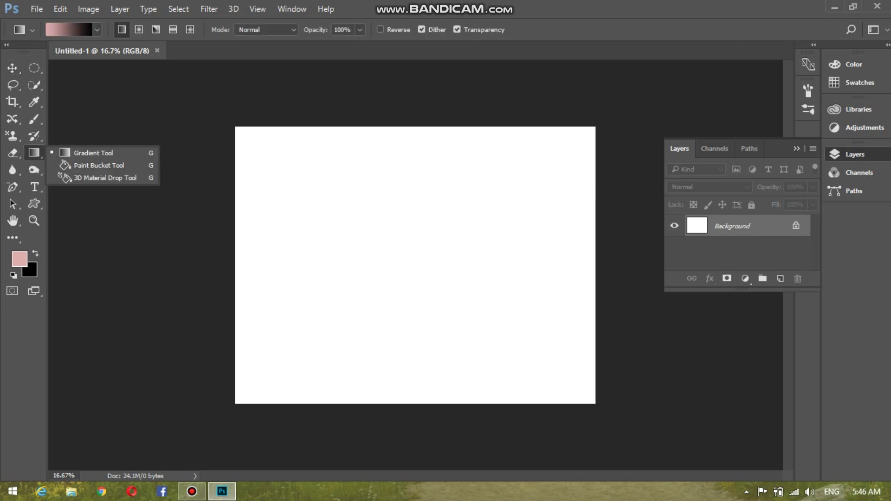
{"action": "left_click", "coordinate": [92, 153]}
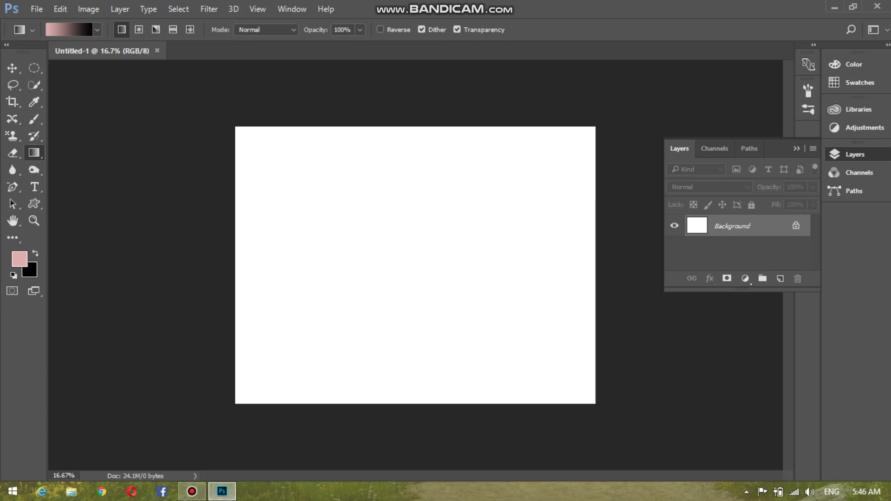
{"action": "key", "text": "d"}
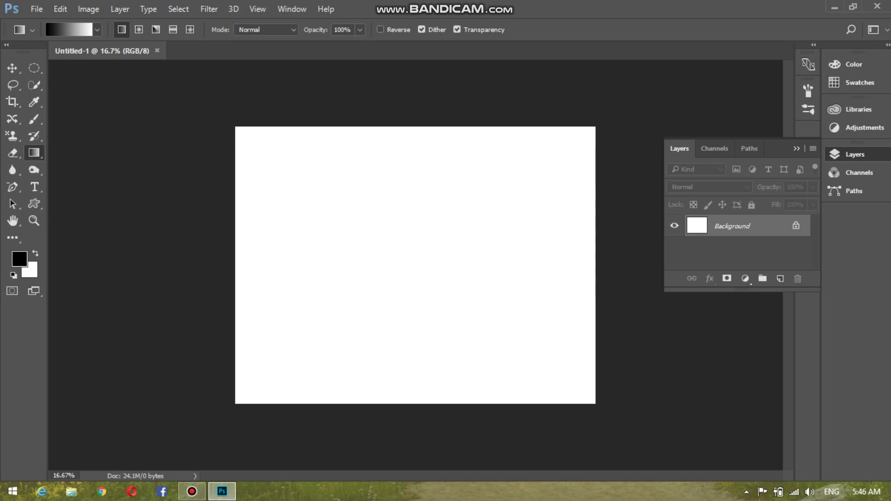
{"action": "key", "text": "x"}
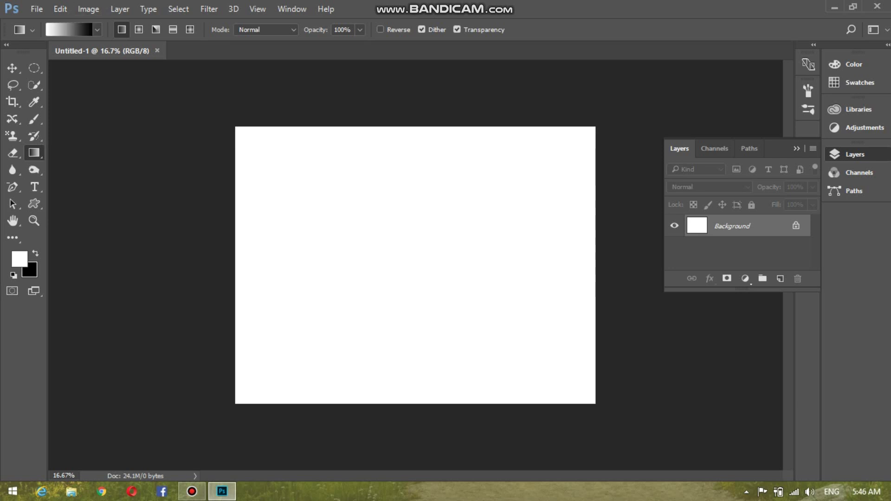
{"action": "left_click", "coordinate": [97, 29]}
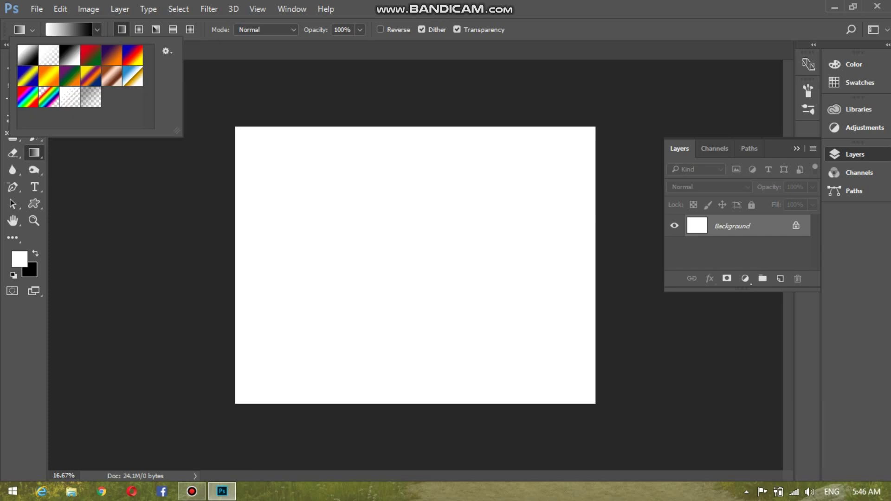
{"action": "key", "text": "Escape"}
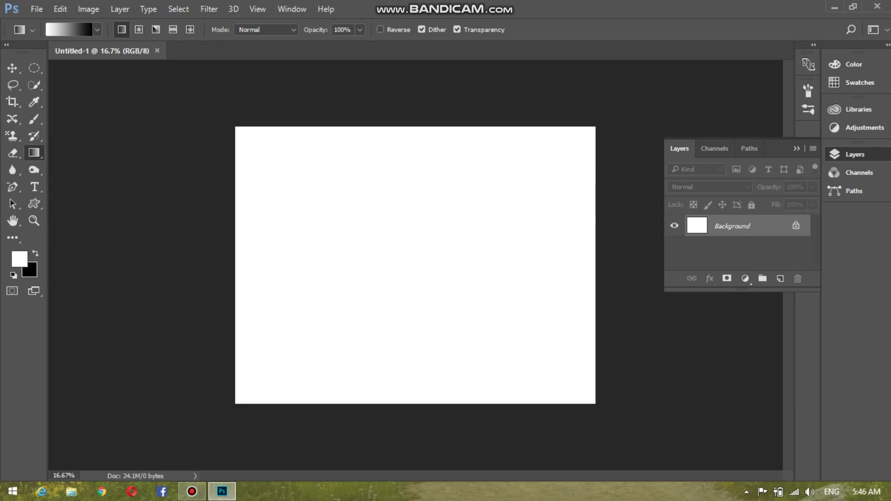
Step: Fill the Background layer with a series of white-to-black linear gradients in diagonal, vertical and horizontal directions
{"action": "left_click_drag", "start_coordinate": [305, 183], "coordinate": [480, 313]}
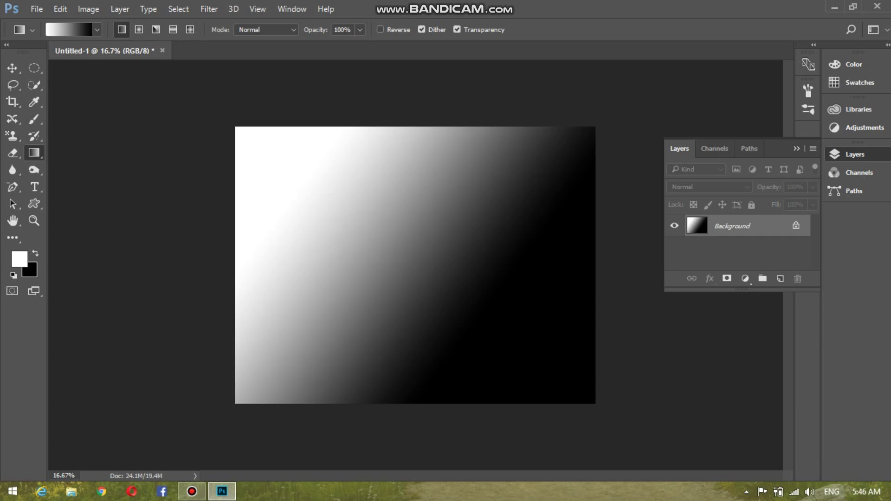
{"action": "left_click_drag", "start_coordinate": [567, 351], "coordinate": [282, 184]}
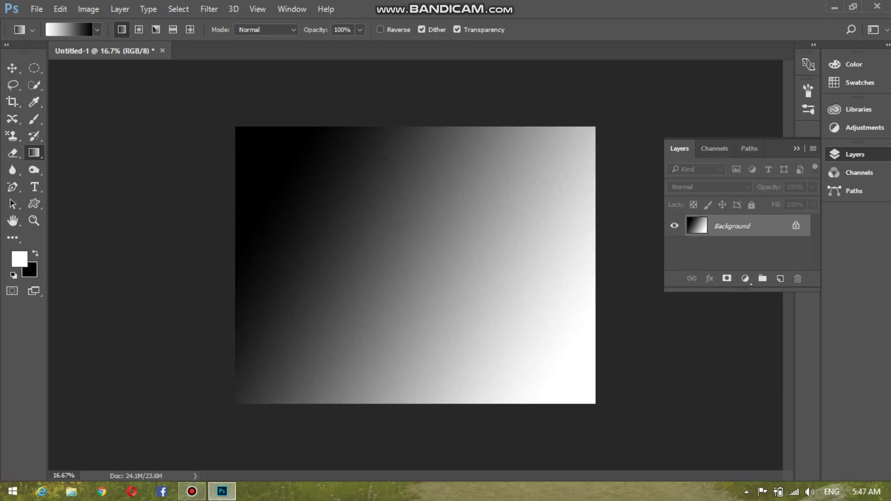
{"action": "left_click_drag", "start_coordinate": [447, 130], "coordinate": [484, 358]}
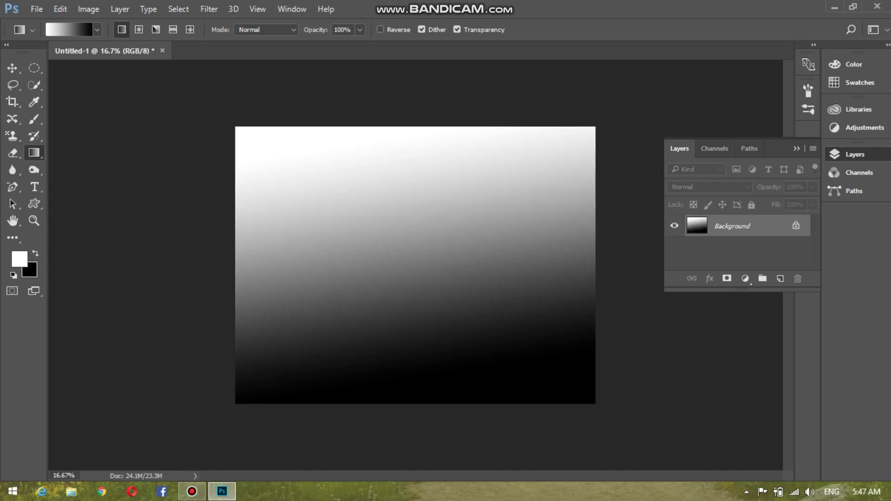
{"action": "left_click_drag", "start_coordinate": [391, 384], "coordinate": [411, 140]}
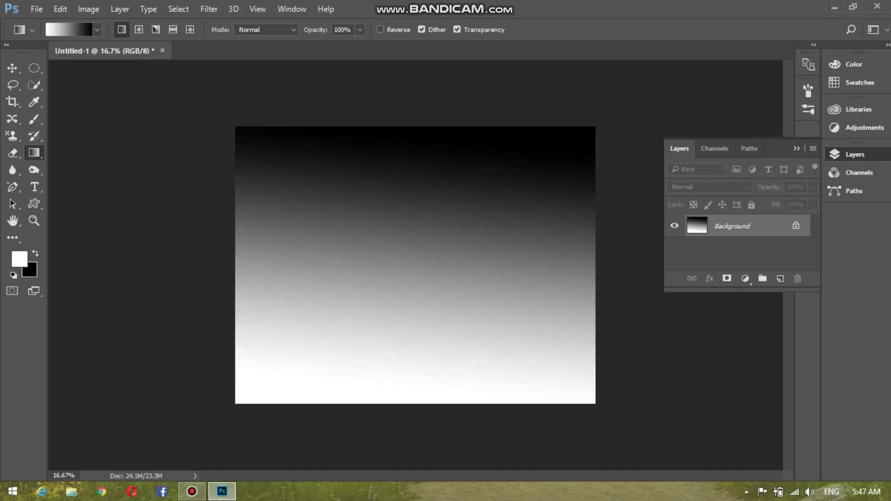
{"action": "left_click_drag", "start_coordinate": [475, 137], "coordinate": [415, 260]}
{"action": "left_click_drag", "start_coordinate": [308, 227], "coordinate": [445, 235]}
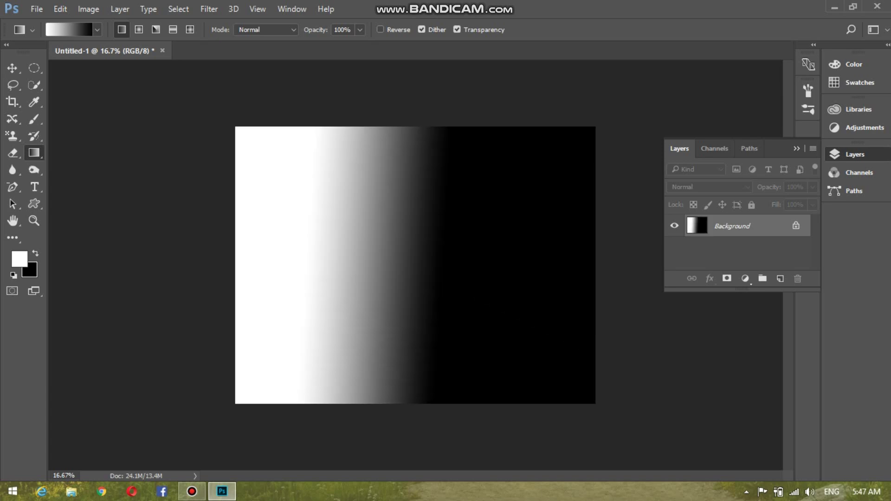
Step: Undo the whole series of linear gradients back to the blank white canvas
{"action": "key", "text": "ctrl+alt+z"}
{"action": "key", "text": "ctrl+alt+z"}
{"action": "key", "text": "ctrl+alt+z"}
{"action": "key", "text": "ctrl+alt+z"}
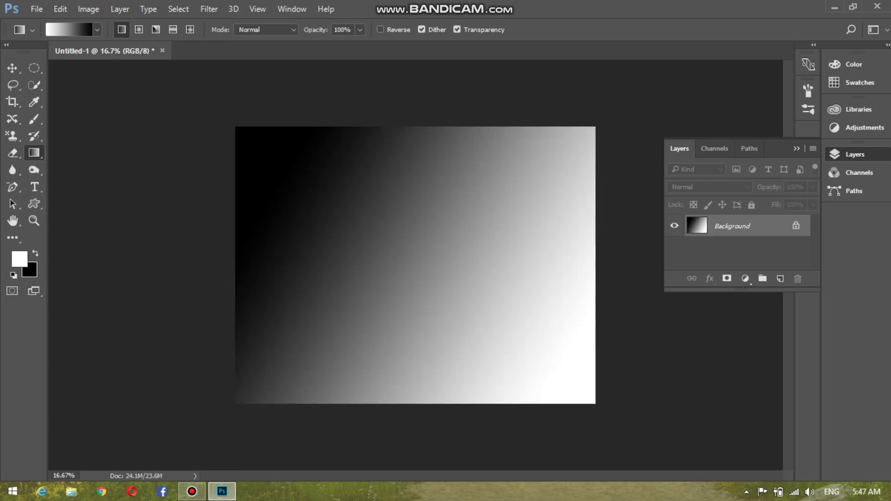
{"action": "key", "text": "ctrl+alt+z"}
{"action": "key", "text": "ctrl+alt+z"}
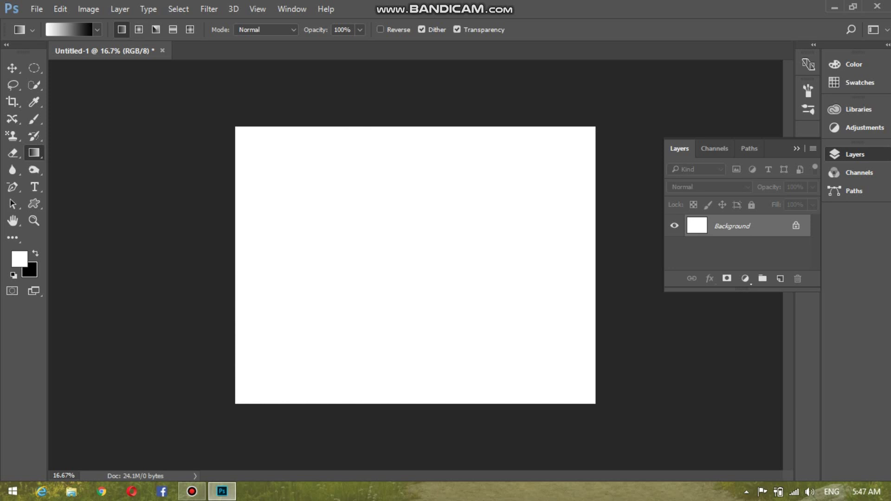
Step: With the Linear Gradient type, draw white-to-black gradients of various short and long lengths and angles across the canvas
{"action": "left_click", "coordinate": [138, 30]}
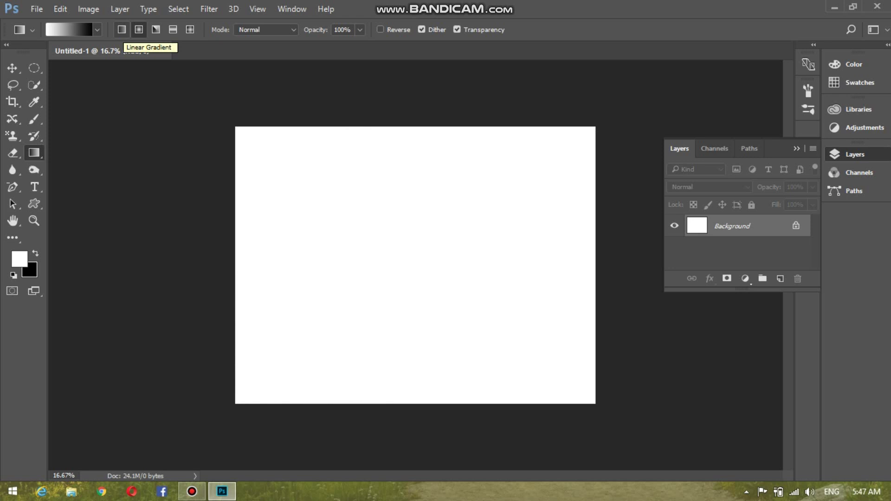
{"action": "left_click", "coordinate": [122, 29]}
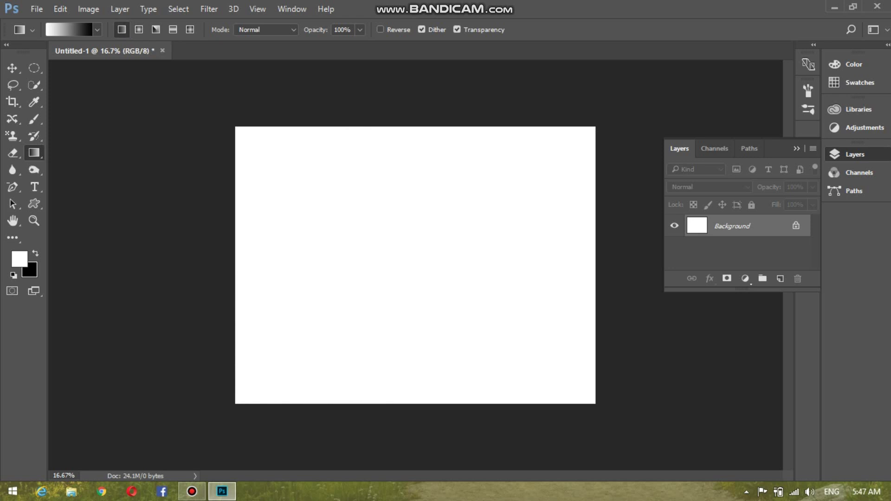
{"action": "left_click_drag", "start_coordinate": [384, 213], "coordinate": [431, 350]}
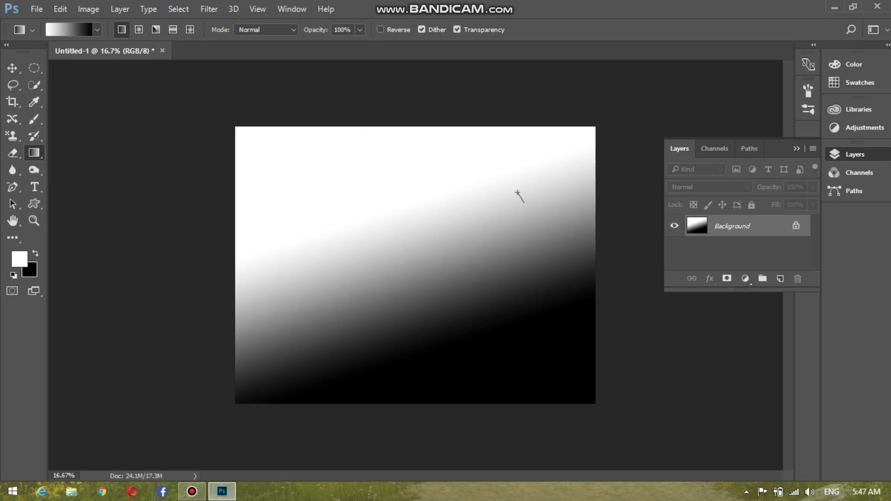
{"action": "left_click_drag", "start_coordinate": [517, 193], "coordinate": [543, 331]}
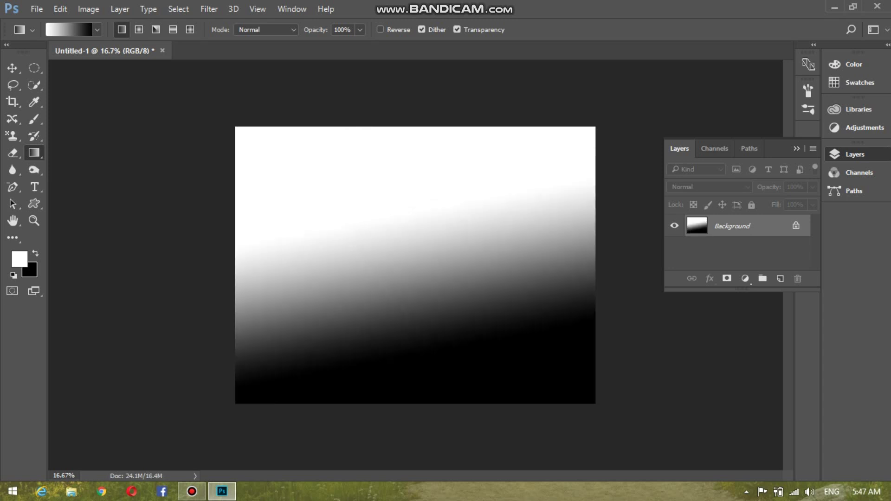
{"action": "left_click_drag", "start_coordinate": [361, 178], "coordinate": [520, 369]}
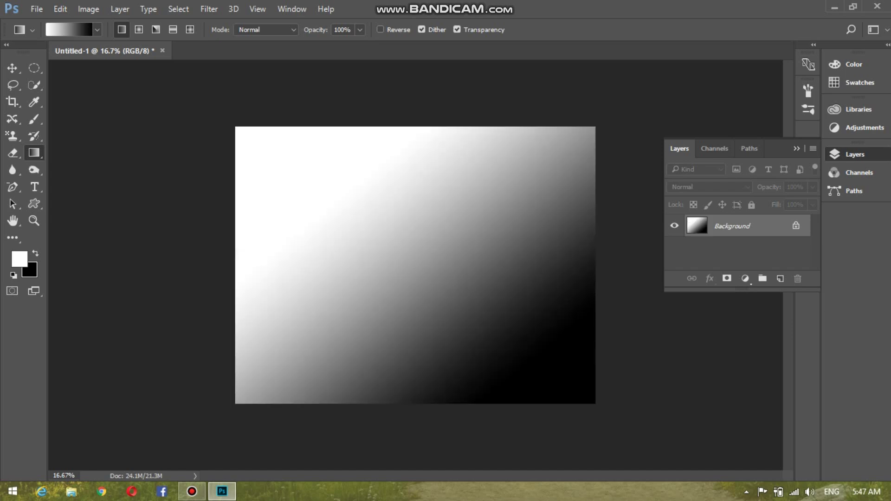
{"action": "left_click_drag", "start_coordinate": [362, 207], "coordinate": [381, 265]}
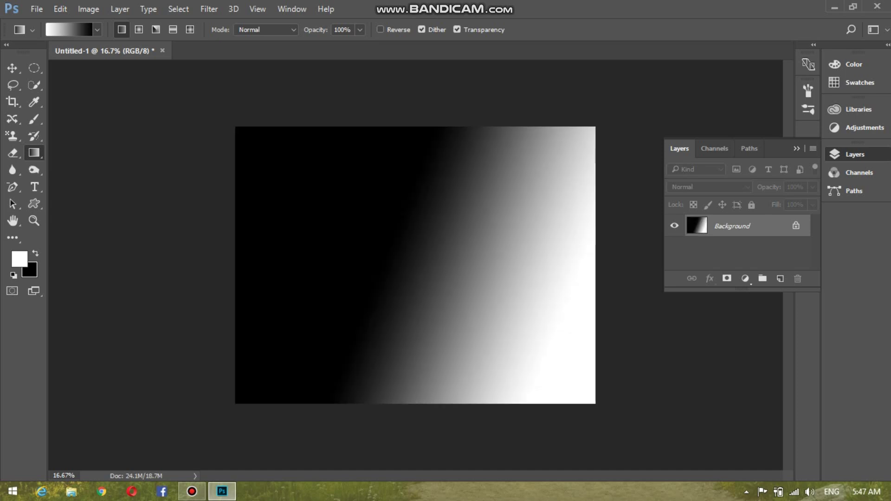
{"action": "left_click_drag", "start_coordinate": [549, 306], "coordinate": [537, 292]}
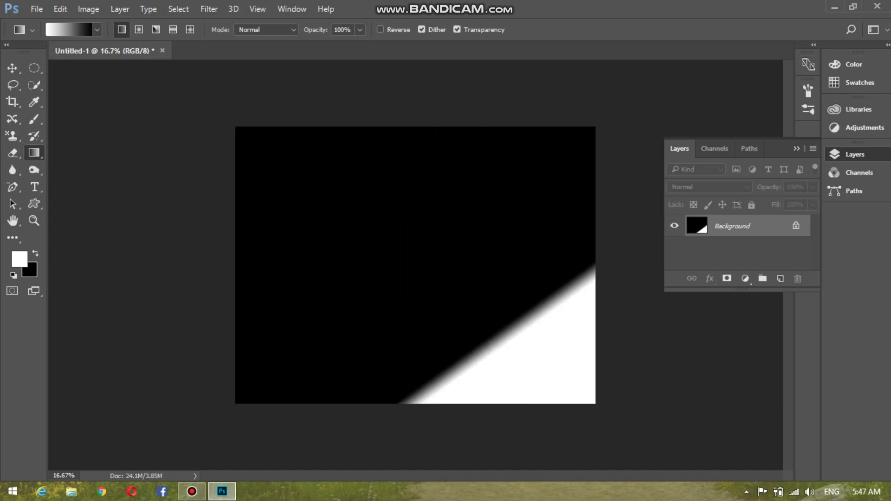
{"action": "left_click_drag", "start_coordinate": [234, 163], "coordinate": [463, 269]}
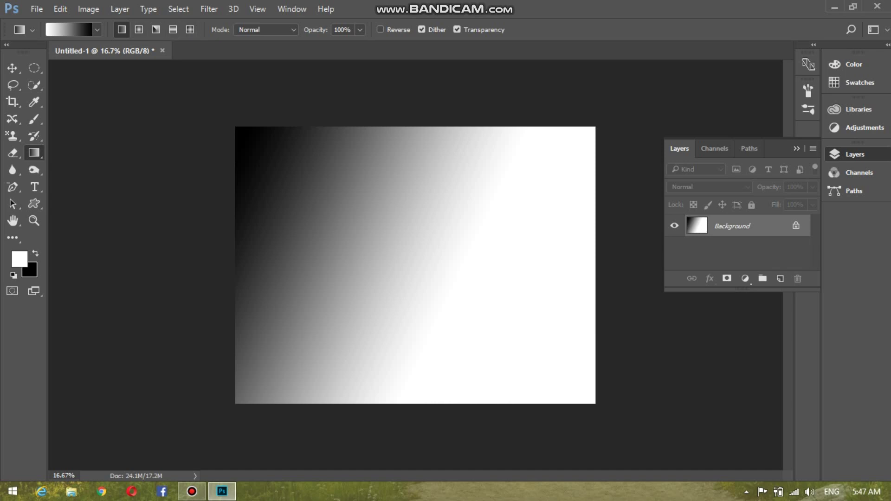
{"action": "left_click_drag", "start_coordinate": [575, 358], "coordinate": [517, 329]}
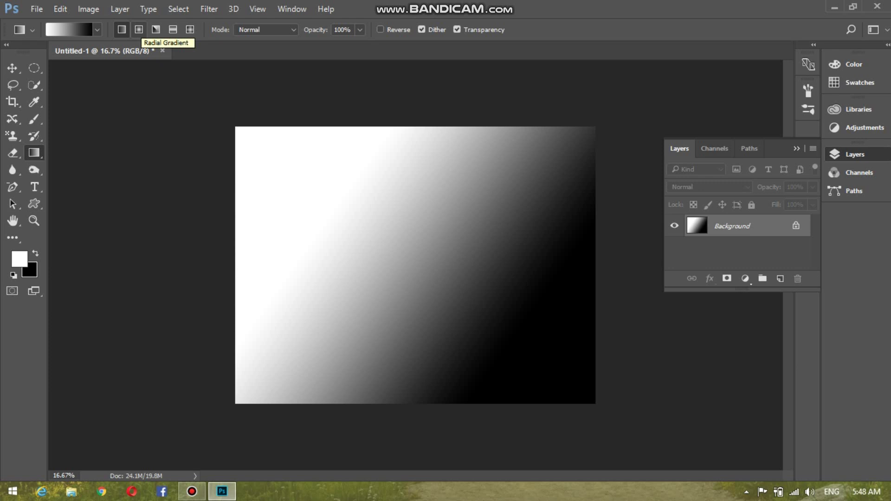
Step: Switch to the Radial Gradient type and draw white-centred radial gradients fading to black on the canvas
{"action": "left_click", "coordinate": [139, 30]}
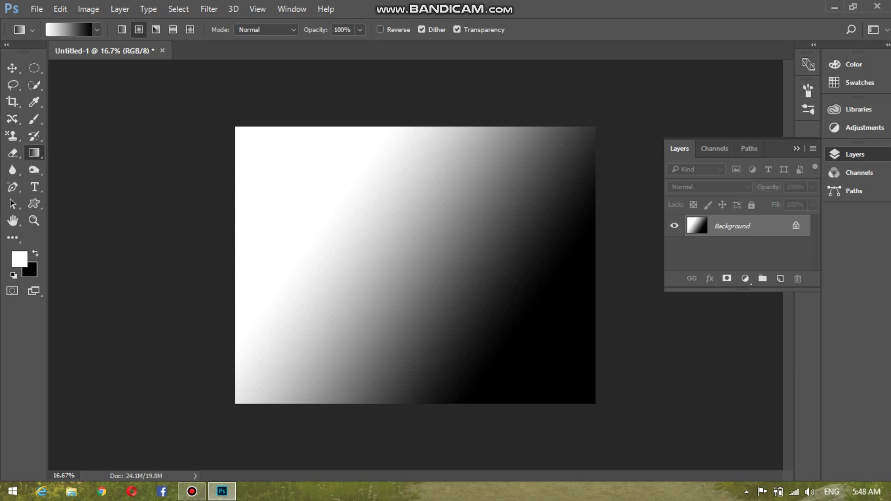
{"action": "left_click_drag", "start_coordinate": [299, 167], "coordinate": [537, 329]}
{"action": "left_click_drag", "start_coordinate": [365, 175], "coordinate": [488, 315]}
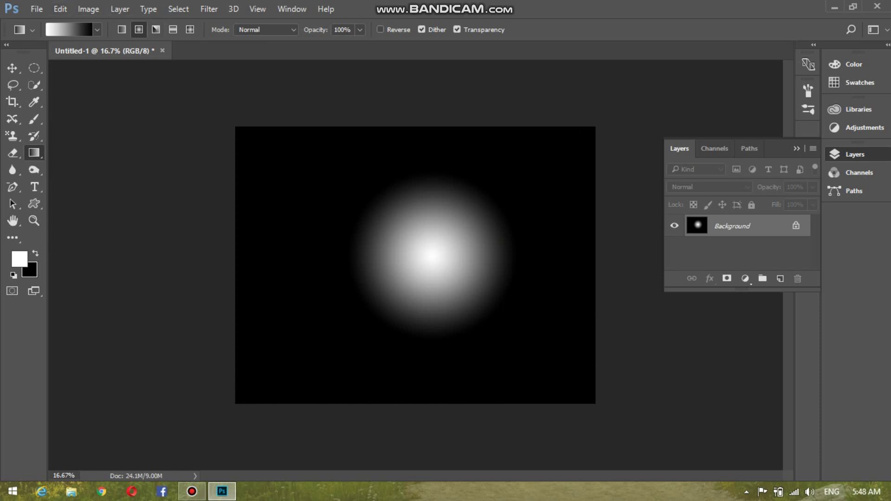
Step: Undo all the radial and linear gradients back to the blank white canvas
{"action": "key", "text": "ctrl+alt+z"}
{"action": "key", "text": "ctrl+alt+z"}
{"action": "key", "text": "ctrl+alt+z"}
{"action": "key", "text": "ctrl+alt+z"}
{"action": "key", "text": "ctrl+alt+z"}
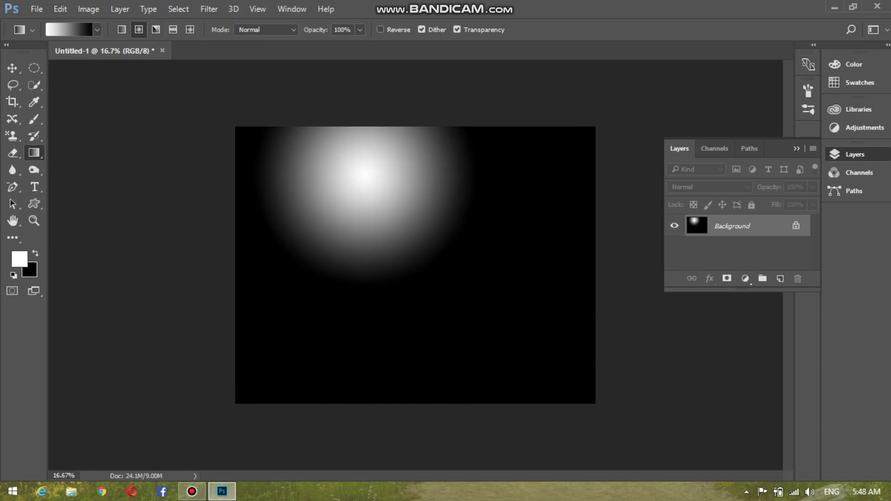
{"action": "key", "text": "ctrl+alt+z"}
{"action": "key", "text": "ctrl+alt+z"}
{"action": "key", "text": "ctrl+alt+z"}
{"action": "key", "text": "ctrl+alt+z"}
{"action": "key", "text": "ctrl+alt+z"}
{"action": "key", "text": "ctrl+alt+z"}
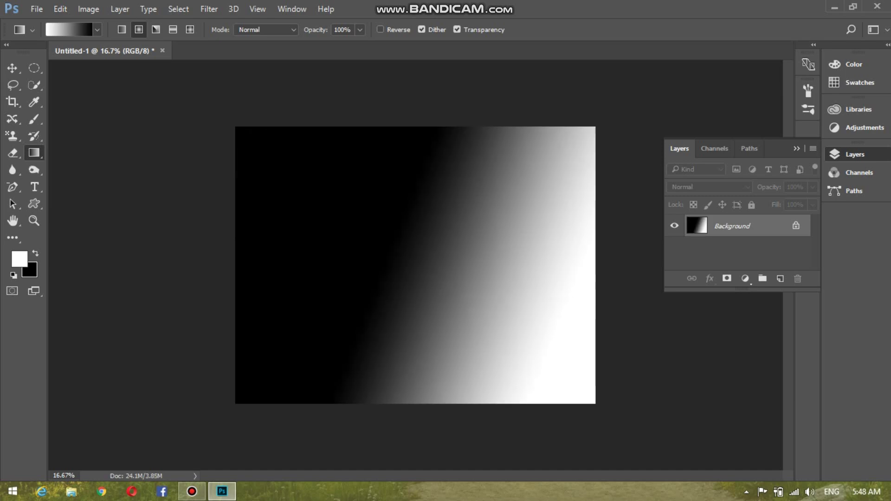
{"action": "key", "text": "ctrl+alt+z"}
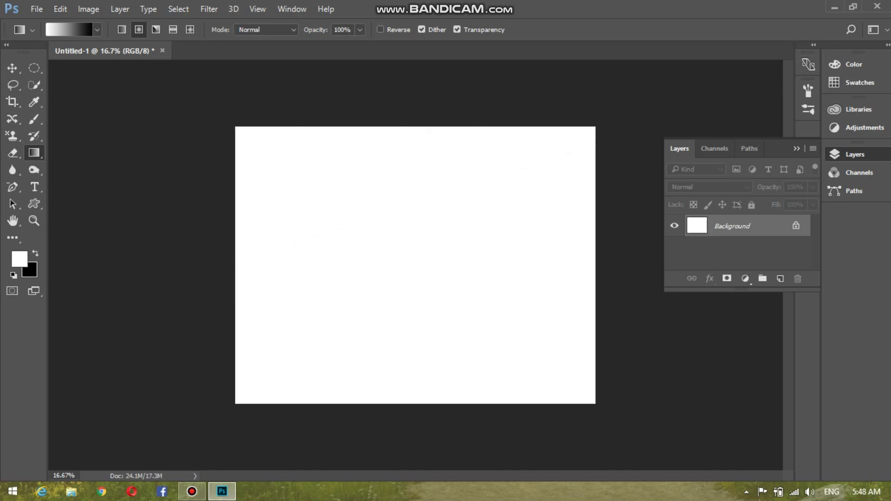
{"action": "key", "text": "ctrl+alt+z"}
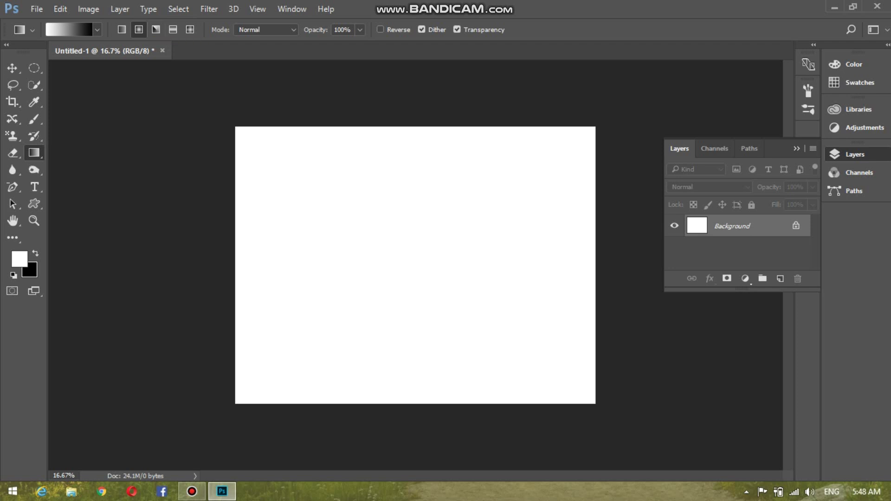
Step: Switch to the Angle Gradient type and draw white-to-black angle gradients from the canvas centre and upper edge in different directions
{"action": "left_click", "coordinate": [156, 29]}
{"action": "left_click_drag", "start_coordinate": [400, 235], "coordinate": [565, 366]}
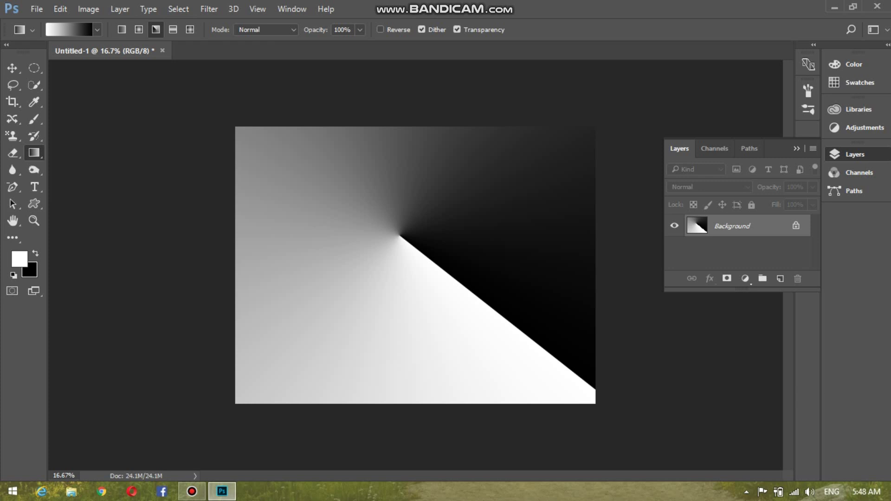
{"action": "left_click_drag", "start_coordinate": [399, 236], "coordinate": [400, 405]}
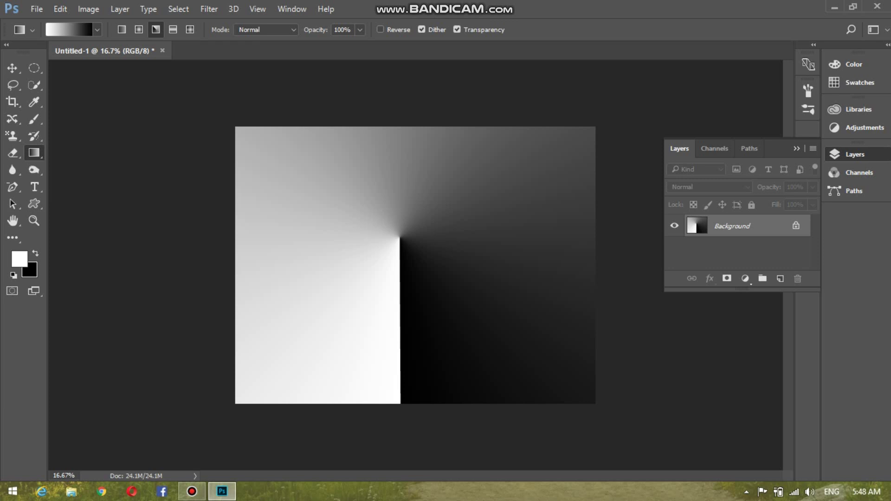
{"action": "left_click_drag", "start_coordinate": [399, 236], "coordinate": [607, 220]}
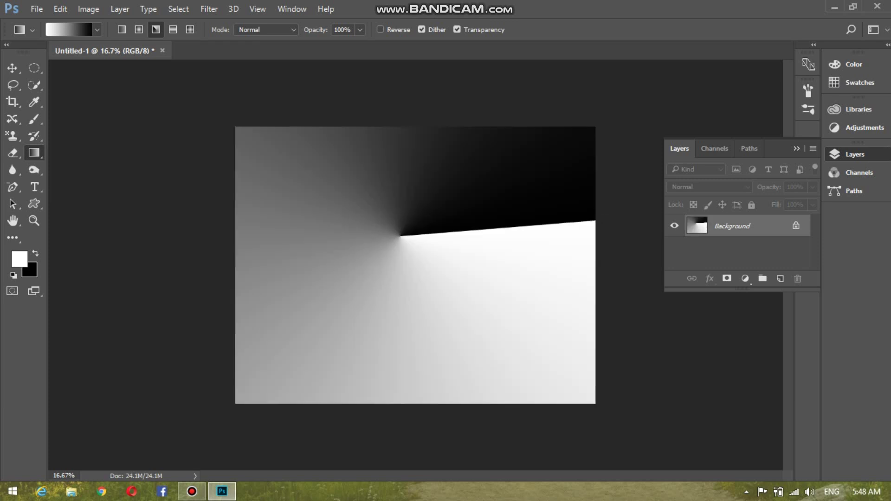
{"action": "left_click_drag", "start_coordinate": [360, 129], "coordinate": [403, 245]}
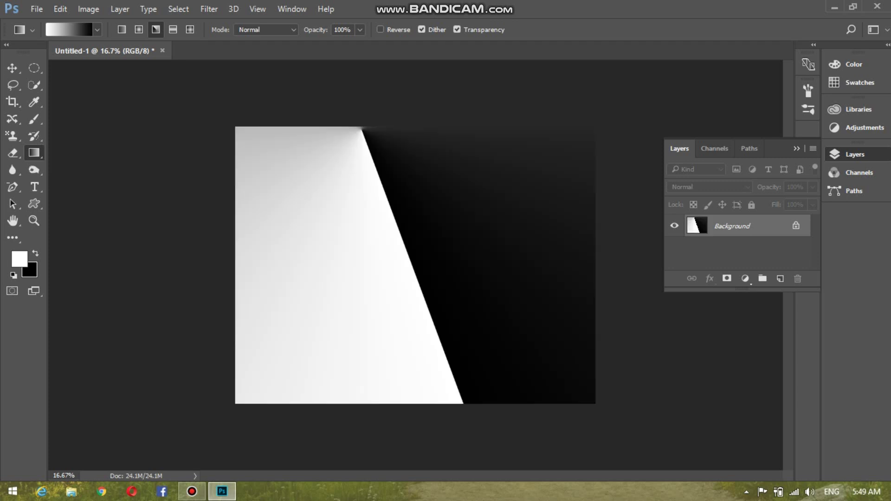
{"action": "left_click_drag", "start_coordinate": [346, 236], "coordinate": [643, 267]}
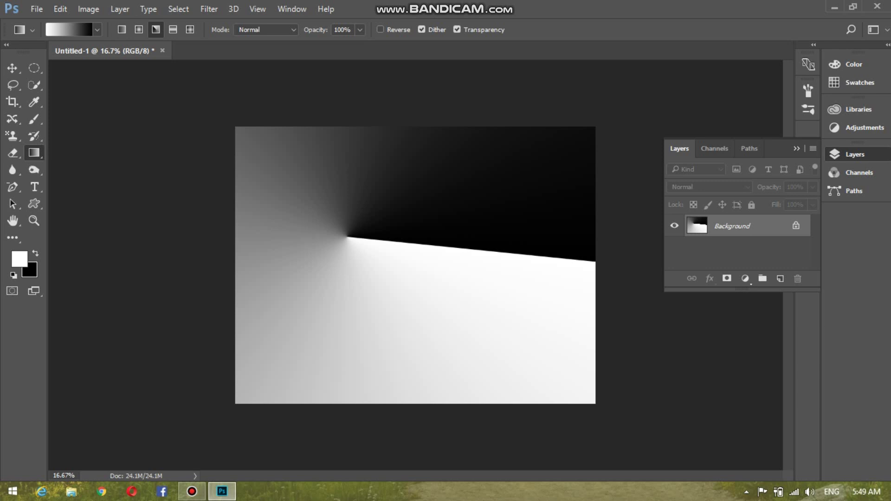
Step: Undo all the angle gradients back to the blank white canvas
{"action": "key", "text": "ctrl+alt+z"}
{"action": "key", "text": "ctrl+alt+z"}
{"action": "key", "text": "ctrl+alt+z"}
{"action": "key", "text": "ctrl+alt+z"}
{"action": "key", "text": "ctrl+alt+z"}
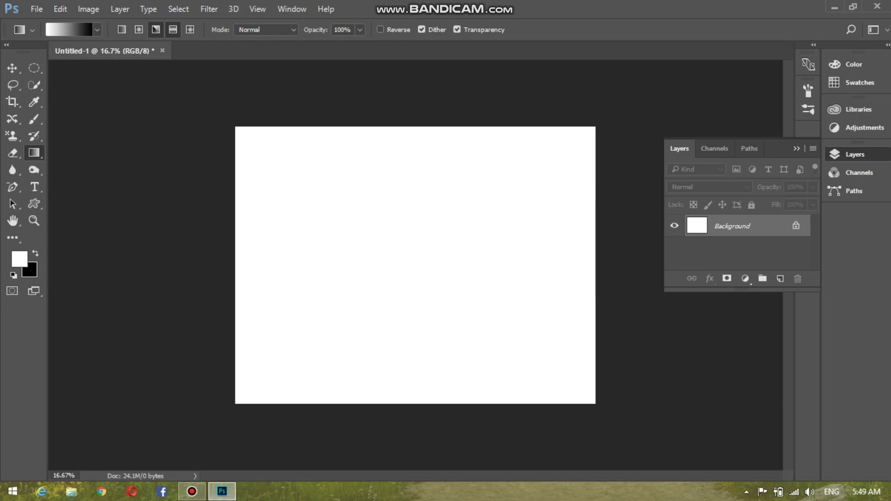
Step: Switch to the Reflected Gradient type and draw white-to-black reflected gradients on the canvas, first diagonally and finally from the centre to the right edge
{"action": "left_click", "coordinate": [172, 29]}
{"action": "left_click_drag", "start_coordinate": [350, 195], "coordinate": [543, 330]}
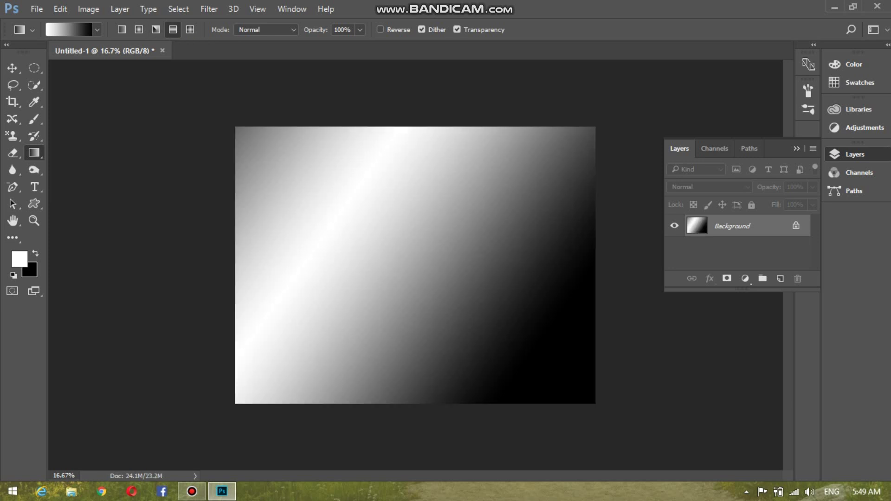
{"action": "left_click_drag", "start_coordinate": [408, 224], "coordinate": [559, 327]}
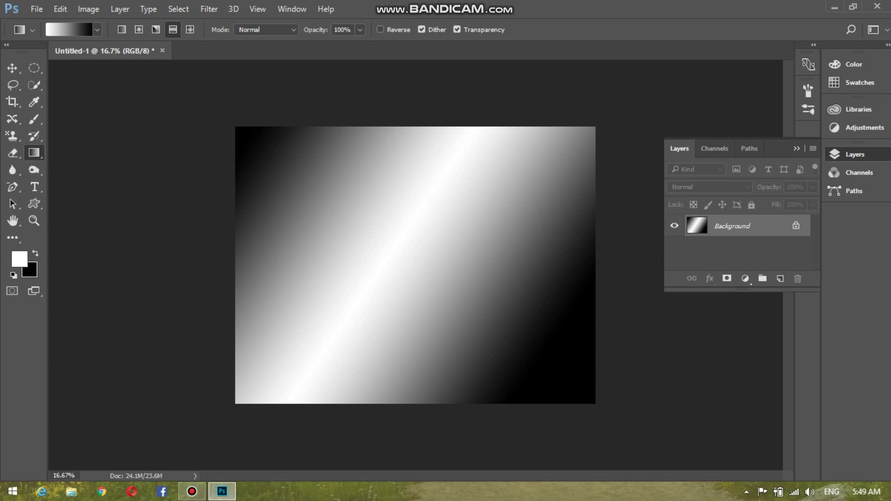
{"action": "left_click_drag", "start_coordinate": [411, 241], "coordinate": [595, 240]}
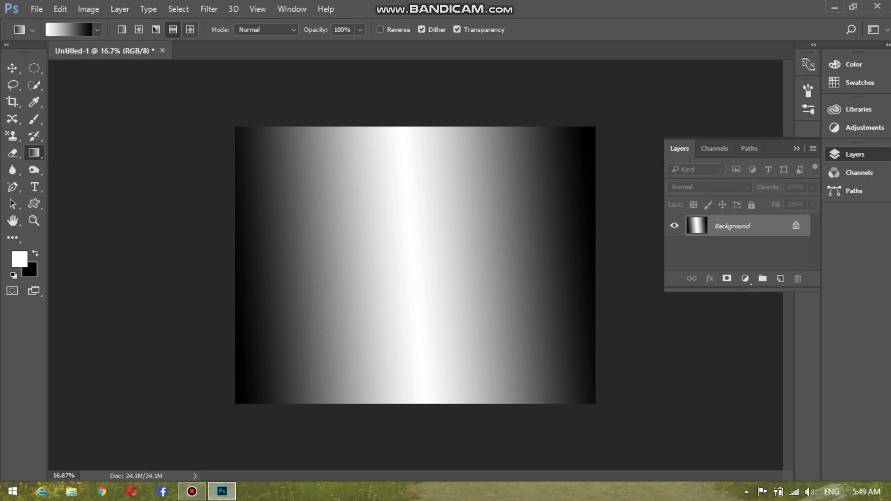
Step: Switch to the Diamond Gradient type and undo all the reflected gradients back to the blank white canvas
{"action": "left_click", "coordinate": [190, 30]}
{"action": "key", "text": "ctrl+alt+z"}
{"action": "key", "text": "ctrl+alt+z"}
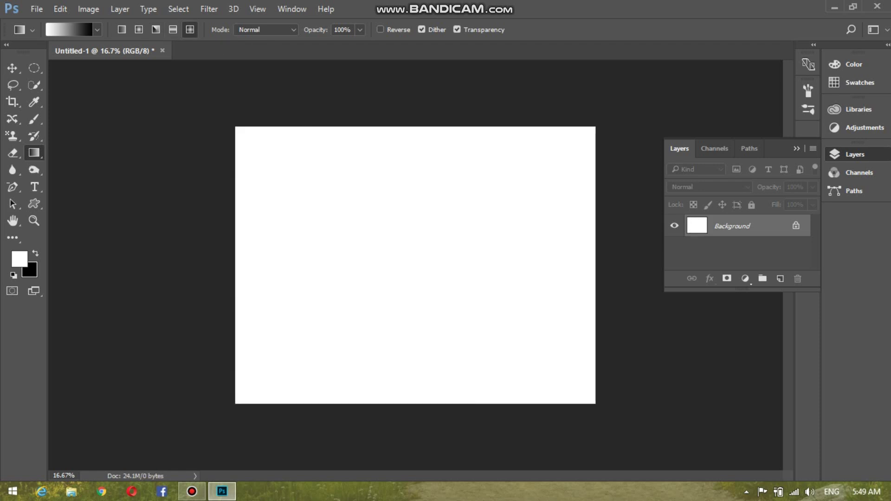
Step: Draw three white-centred diamond gradients fading to black at different places in the upper half of the canvas
{"action": "left_click_drag", "start_coordinate": [370, 188], "coordinate": [529, 312]}
{"action": "left_click_drag", "start_coordinate": [542, 193], "coordinate": [579, 285]}
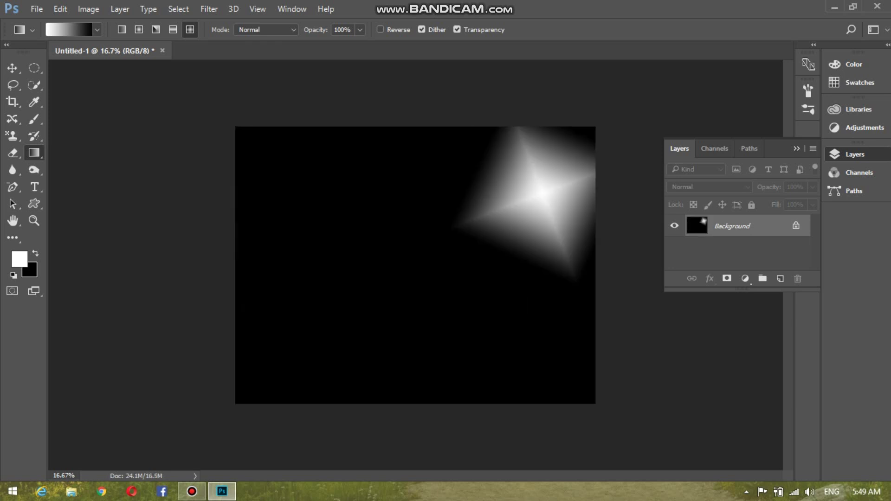
{"action": "left_click_drag", "start_coordinate": [381, 201], "coordinate": [426, 252]}
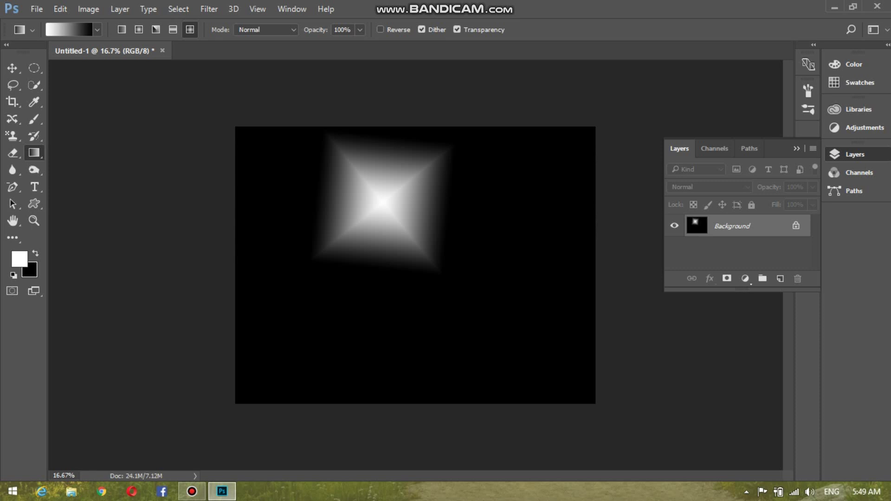
Step: Undo all the white-to-black diamond gradients back to the blank white canvas
{"action": "key", "text": "ctrl+alt+z"}
{"action": "key", "text": "ctrl+alt+z"}
{"action": "key", "text": "ctrl+alt+z"}
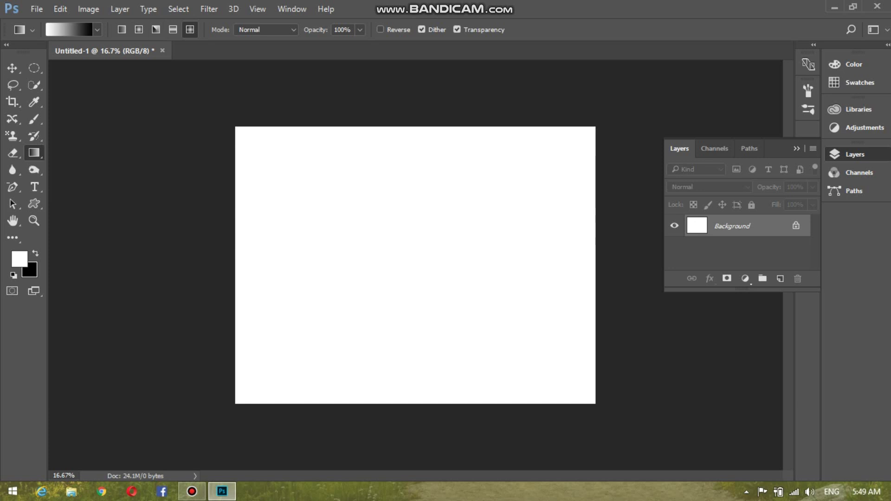
Step: Choose the white-to-transparent gradient preset and draw two diamond gradients diagonally across the white canvas
{"action": "left_click", "coordinate": [97, 29]}
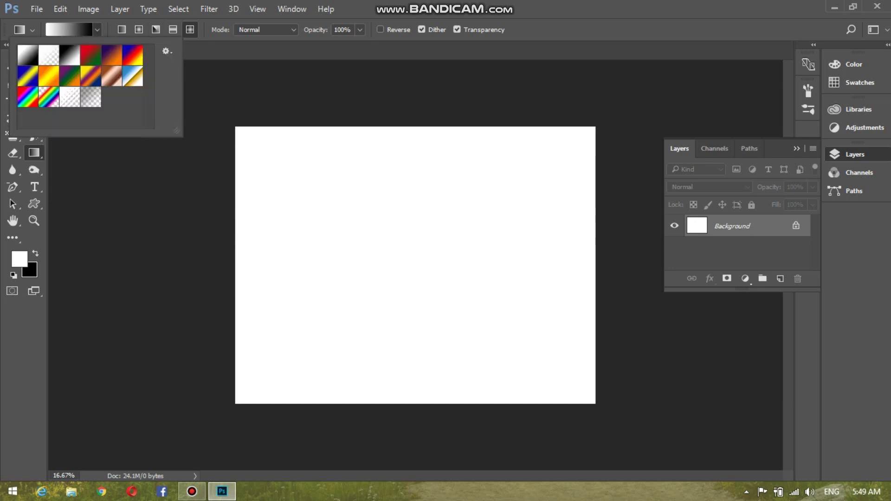
{"action": "left_click", "coordinate": [49, 55]}
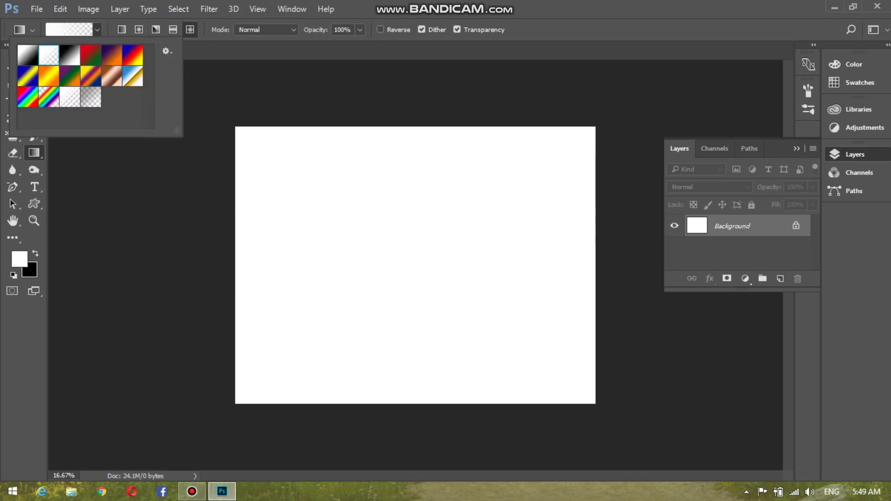
{"action": "left_click_drag", "start_coordinate": [258, 159], "coordinate": [514, 275]}
{"action": "left_click_drag", "start_coordinate": [299, 170], "coordinate": [566, 344]}
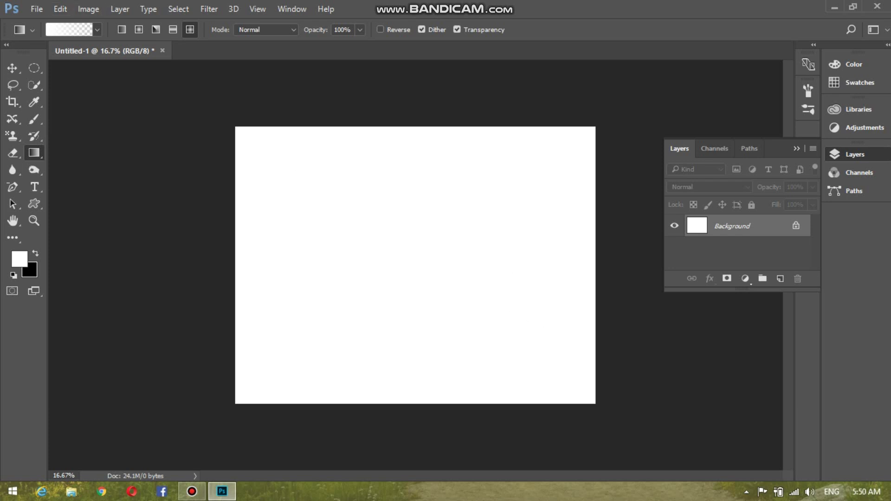
Step: Choose the Red, Green gradient preset and draw diamond gradients from the upper-left area and then from the canvas centre
{"action": "left_click", "coordinate": [97, 30]}
{"action": "left_click", "coordinate": [90, 54]}
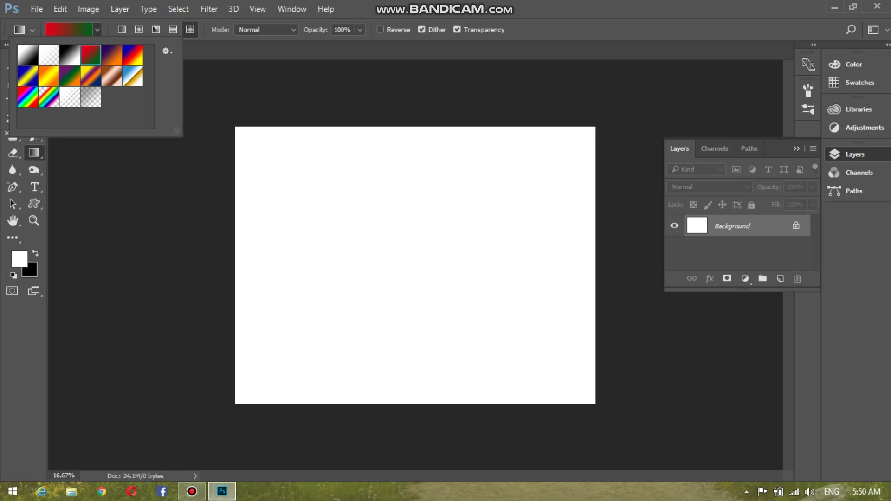
{"action": "left_click_drag", "start_coordinate": [306, 175], "coordinate": [514, 297]}
{"action": "left_click_drag", "start_coordinate": [438, 248], "coordinate": [615, 364]}
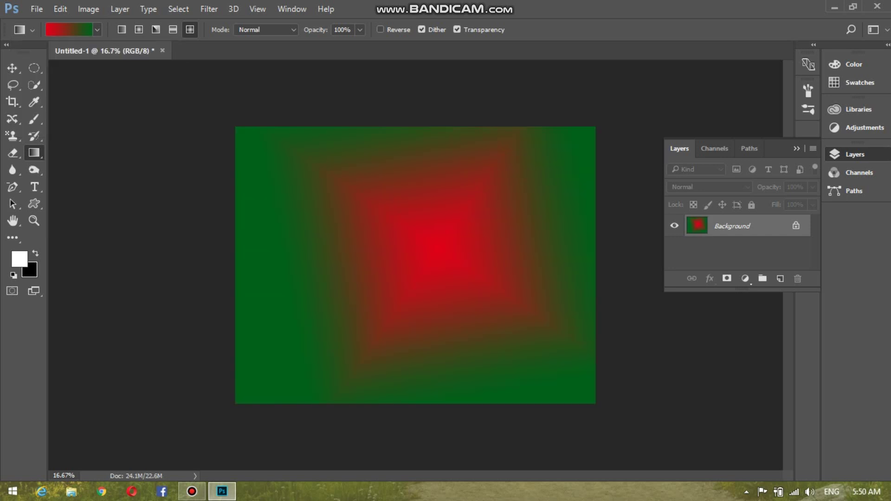
Step: Choose the transparent rainbow preset and draw overlapping diamond gradients in the upper-left, upper-right and lower-right areas of the canvas
{"action": "left_click", "coordinate": [97, 29]}
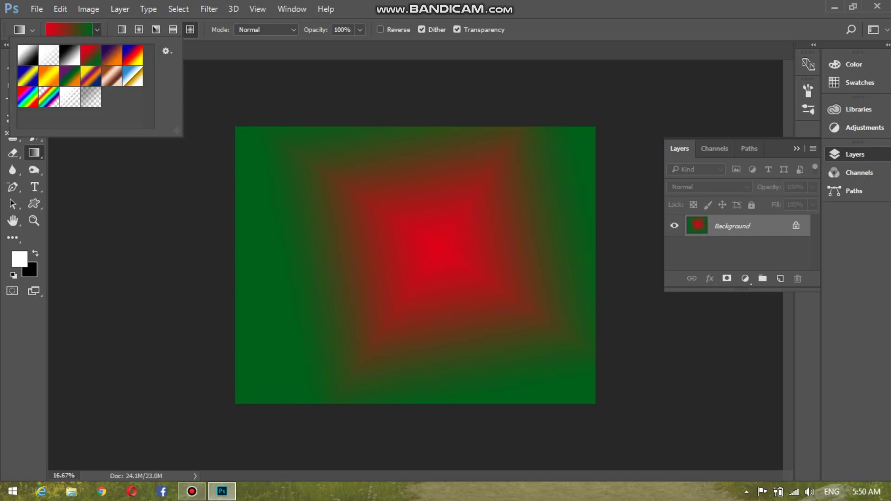
{"action": "left_click", "coordinate": [27, 97]}
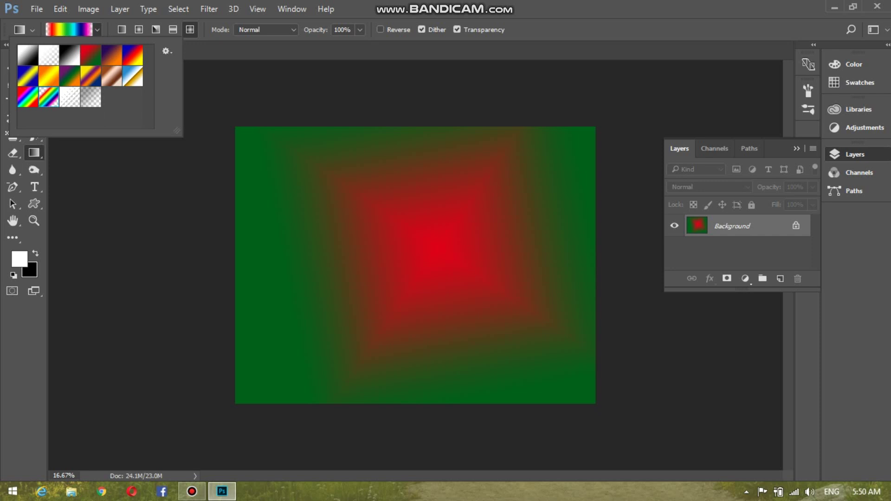
{"action": "left_click_drag", "start_coordinate": [298, 209], "coordinate": [563, 339]}
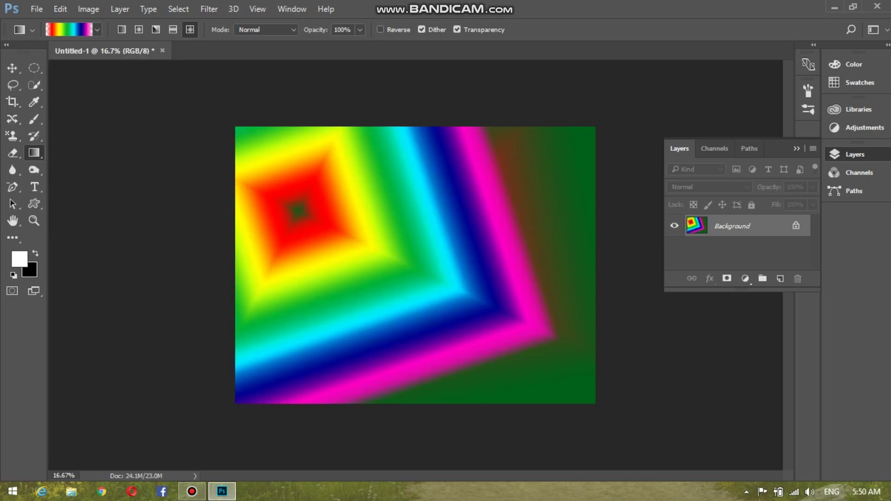
{"action": "mouse_move", "coordinate": [547, 193]}
{"action": "left_mouse_down"}
{"action": "mouse_move", "coordinate": [605, 239]}
{"action": "mouse_move", "coordinate": [659, 336]}
{"action": "left_mouse_up"}
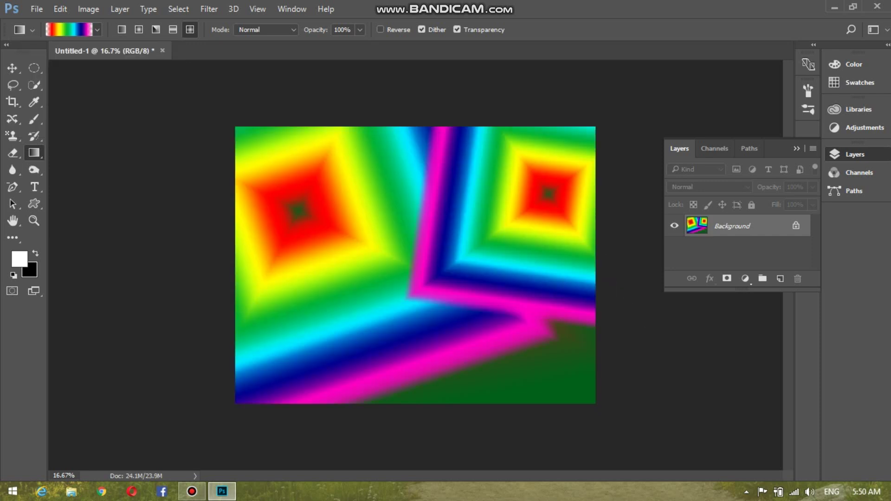
{"action": "left_click_drag", "start_coordinate": [506, 337], "coordinate": [617, 399]}
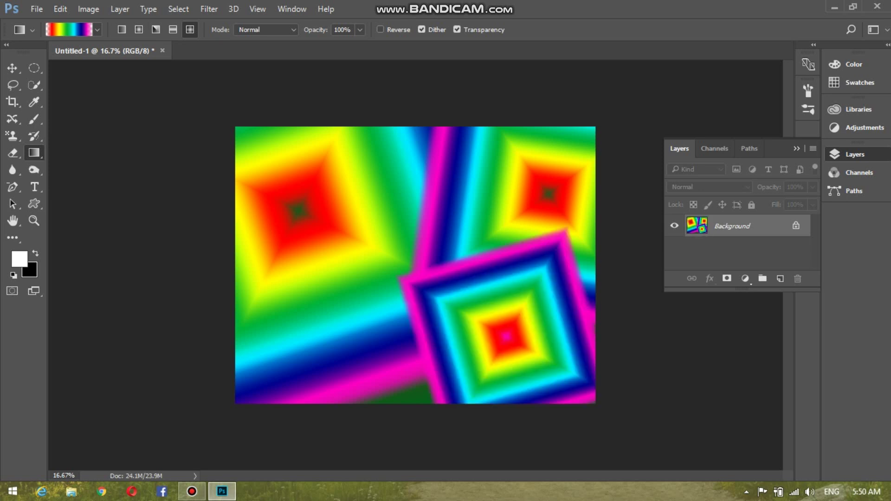
Step: Choose the violet-green-orange preset and draw diamond gradients from the upper edge, the left edge and finally a small one near the canvas centre
{"action": "left_click", "coordinate": [97, 30]}
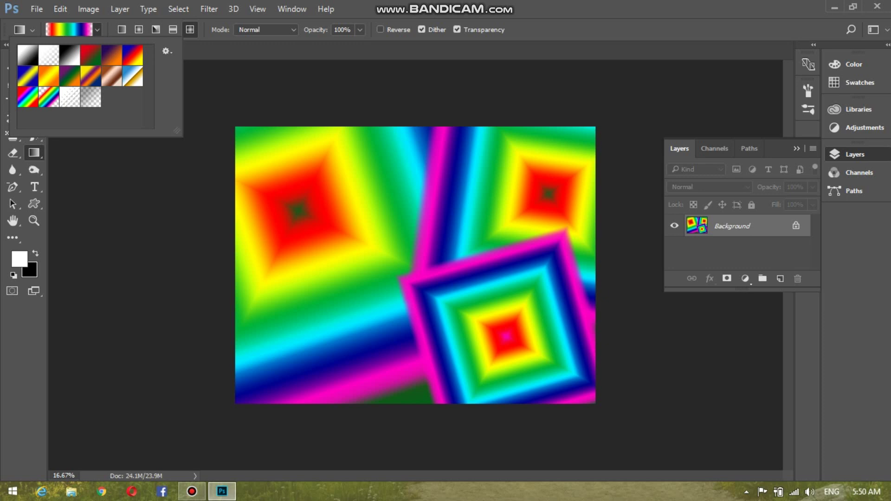
{"action": "left_click", "coordinate": [70, 75]}
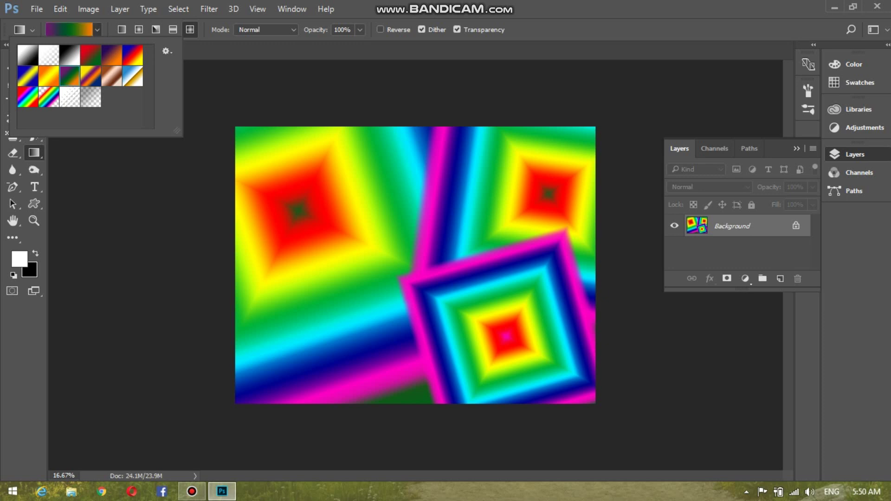
{"action": "left_click_drag", "start_coordinate": [431, 153], "coordinate": [452, 327]}
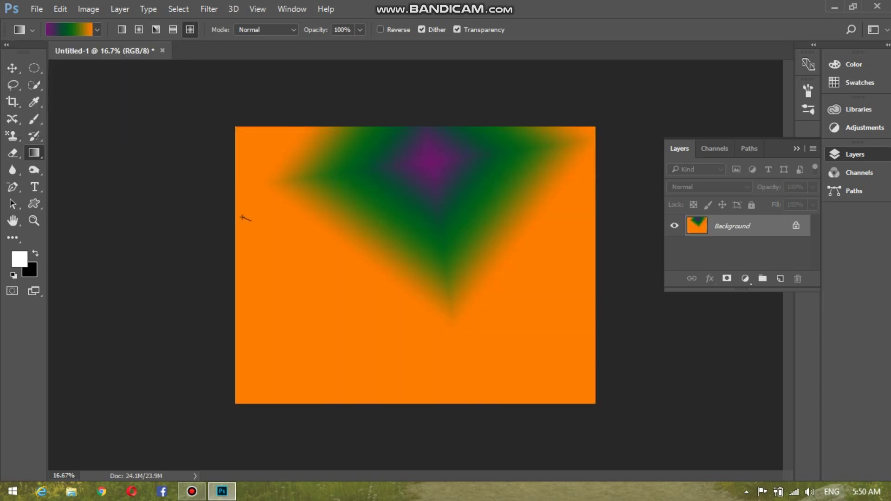
{"action": "left_click_drag", "start_coordinate": [242, 217], "coordinate": [565, 404]}
{"action": "left_click_drag", "start_coordinate": [396, 233], "coordinate": [449, 241]}
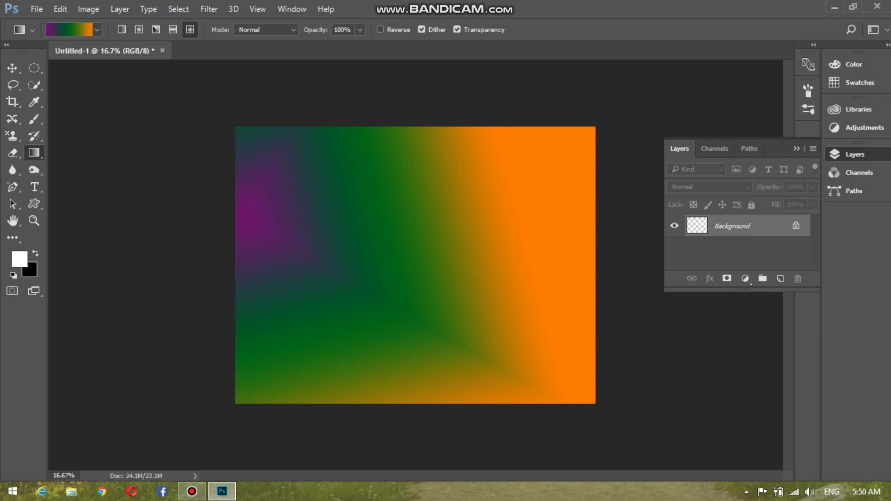
Step: Choose the Red, Green gradient preset again and draw a diamond gradient from near the canvas's upper-left corner
{"action": "left_click", "coordinate": [97, 29]}
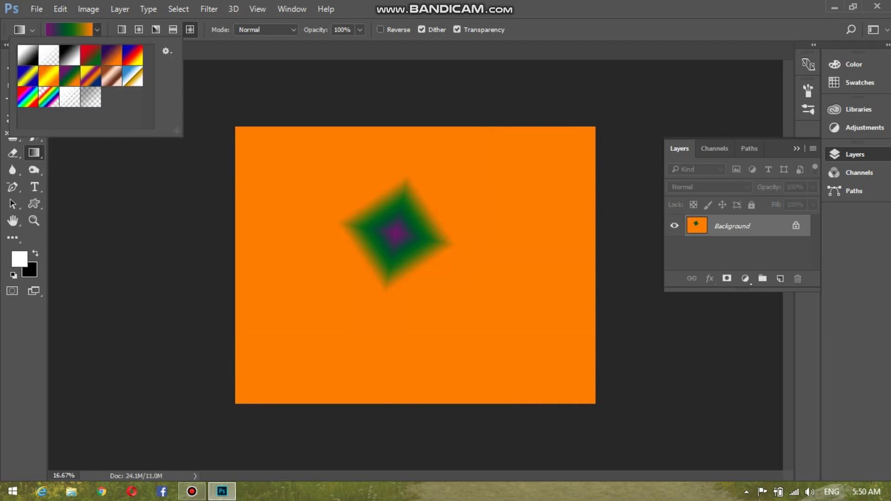
{"action": "left_click", "coordinate": [90, 54]}
{"action": "left_click_drag", "start_coordinate": [251, 152], "coordinate": [365, 258]}
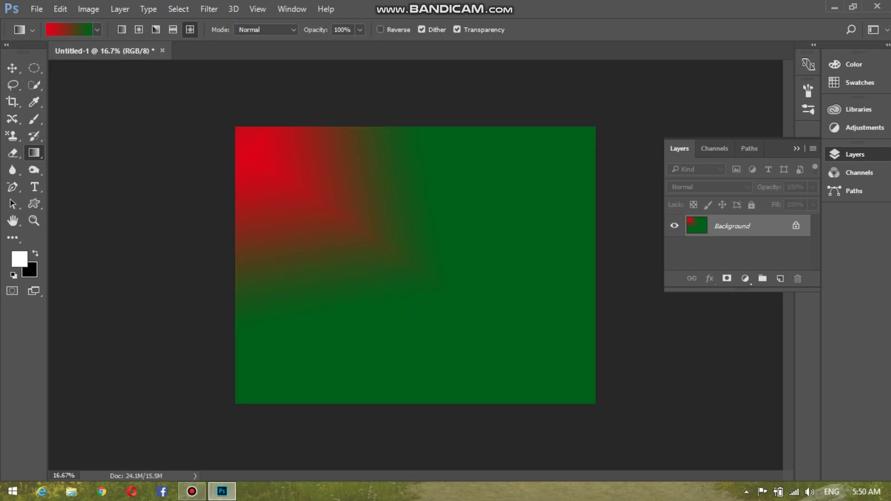
Step: Undo all the coloured diamond gradients back to the blank white canvas
{"action": "key", "text": "ctrl+alt+z"}
{"action": "key", "text": "ctrl+alt+z"}
{"action": "key", "text": "ctrl+alt+z"}
{"action": "key", "text": "ctrl+alt+z"}
{"action": "key", "text": "ctrl+alt+z"}
{"action": "key", "text": "ctrl+alt+z"}
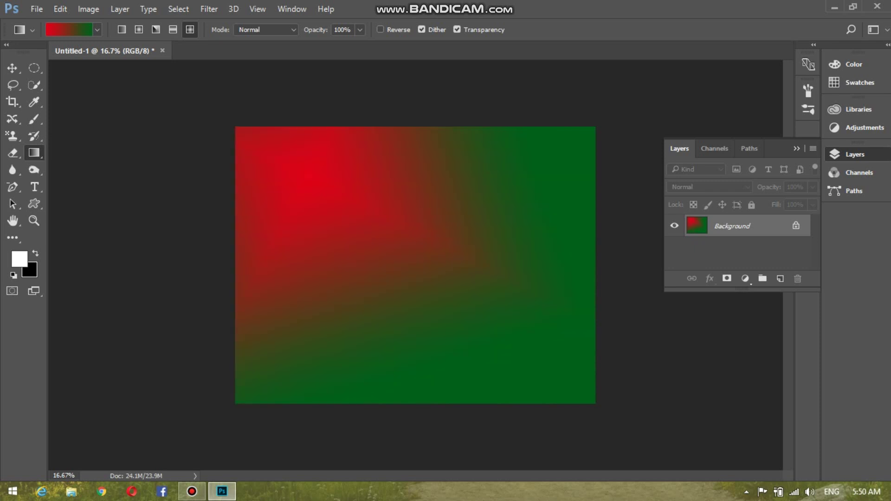
{"action": "key", "text": "ctrl+alt+z"}
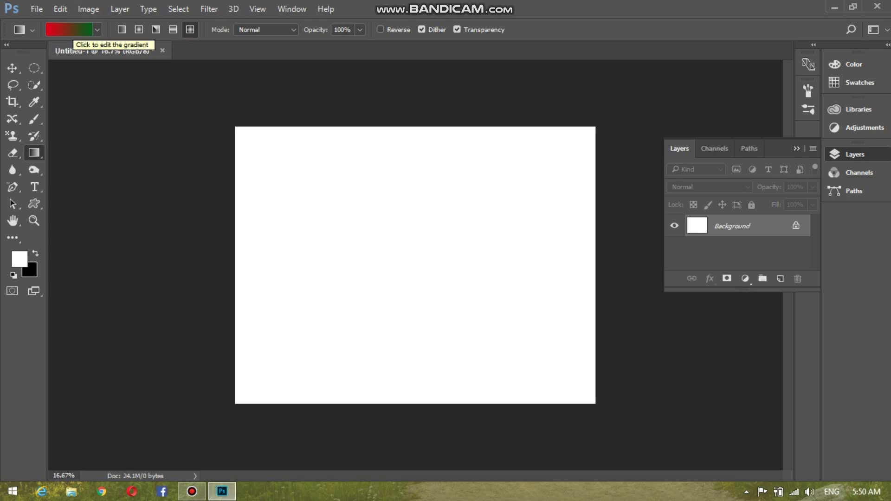
Step: Open the Gradient Editor for the Red, Green gradient, move it clear of the canvas, and set the starting colour stop to light green 4fd95c
{"action": "left_click", "coordinate": [70, 30]}
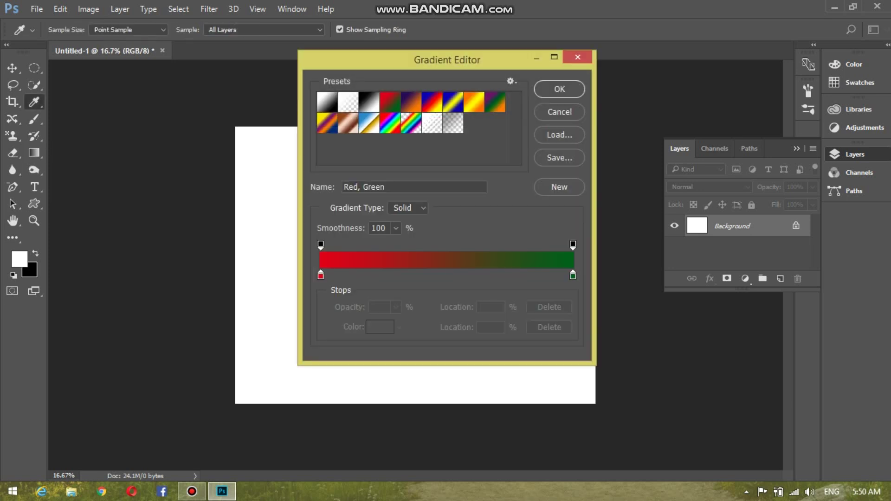
{"action": "left_click_drag", "start_coordinate": [447, 60], "coordinate": [673, 52]}
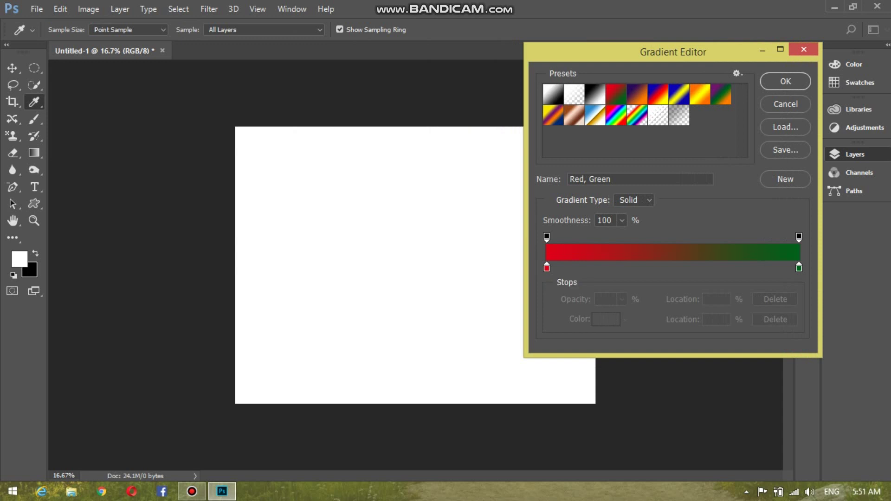
{"action": "left_click", "coordinate": [547, 268]}
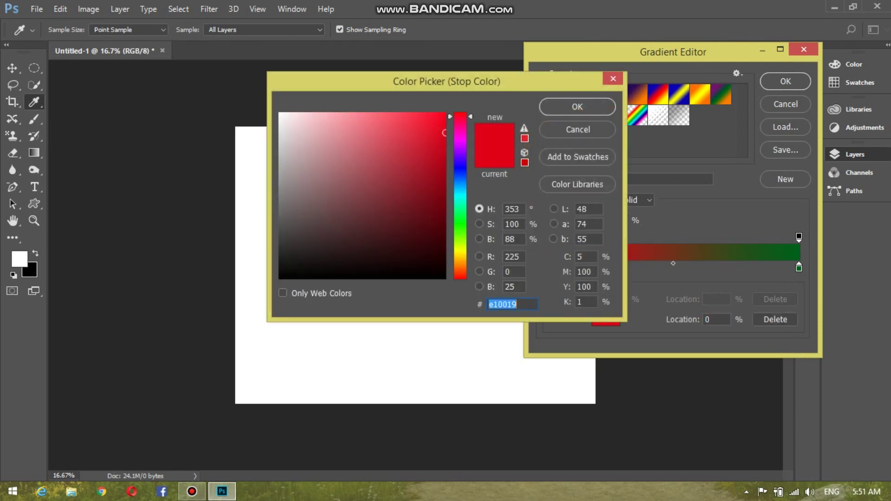
{"action": "type", "text": "00e115"}
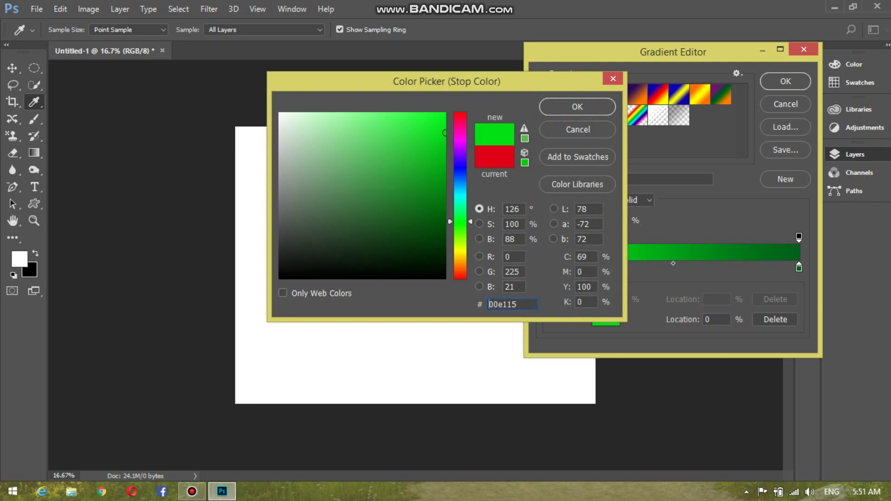
{"action": "left_click", "coordinate": [384, 137]}
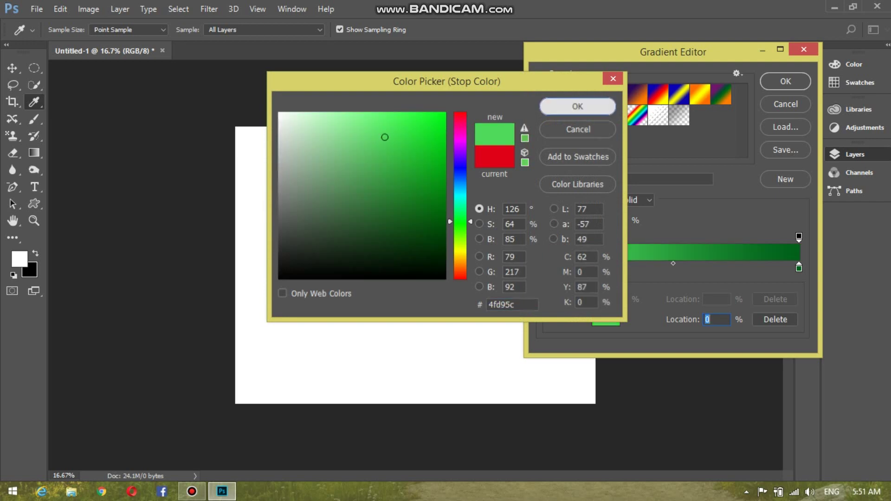
{"action": "left_click", "coordinate": [577, 107]}
Step: Set the gradient's end colour stop at location 100% to bright lime green 72f71a
{"action": "left_click", "coordinate": [798, 267]}
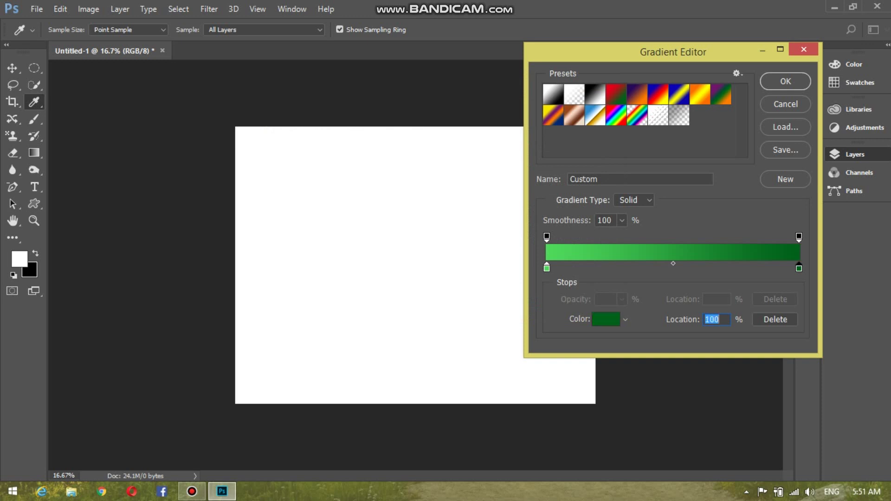
{"action": "double_click", "coordinate": [798, 267]}
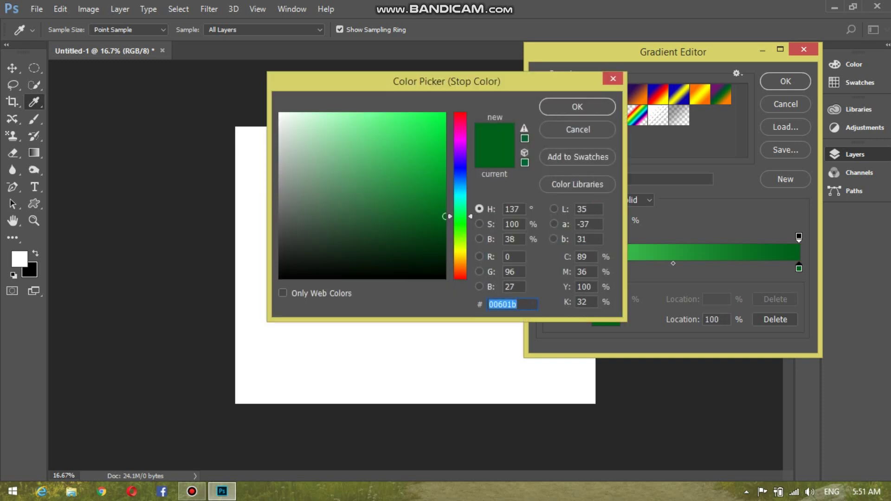
{"action": "type", "text": "126000"}
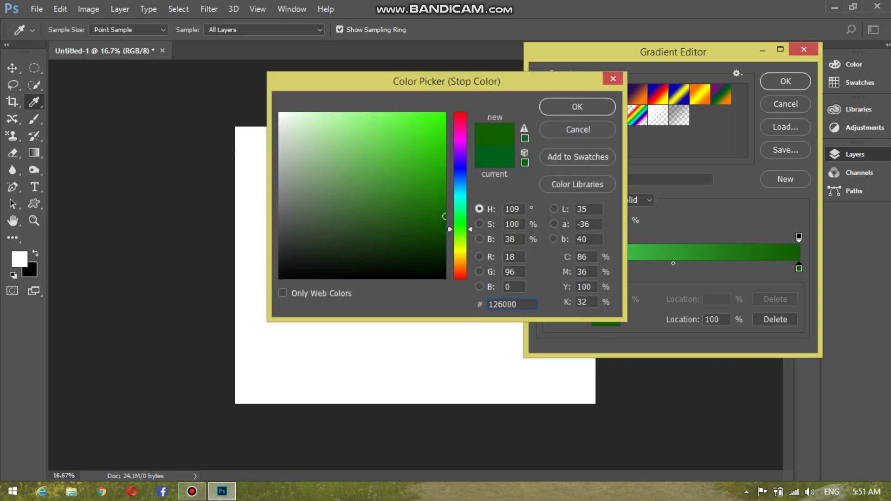
{"action": "key", "text": "BackSpace"}
{"action": "type", "text": "2"}
{"action": "left_click", "coordinate": [428, 118]}
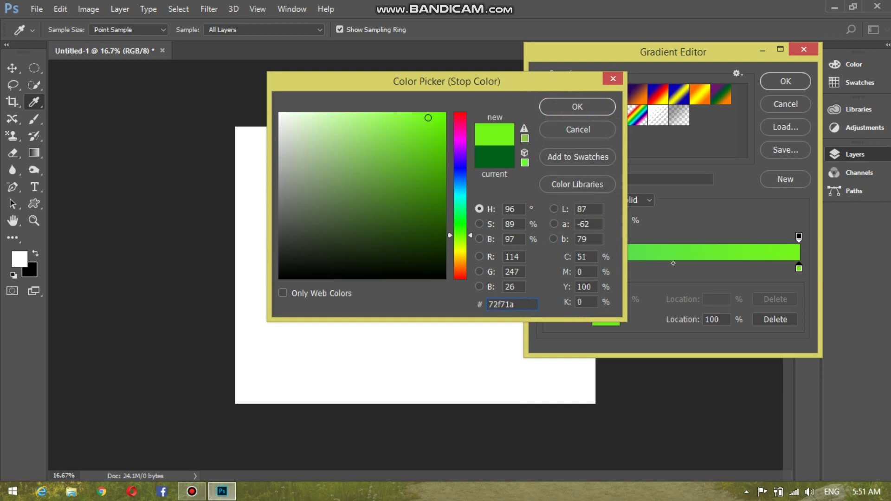
{"action": "left_click", "coordinate": [577, 106]}
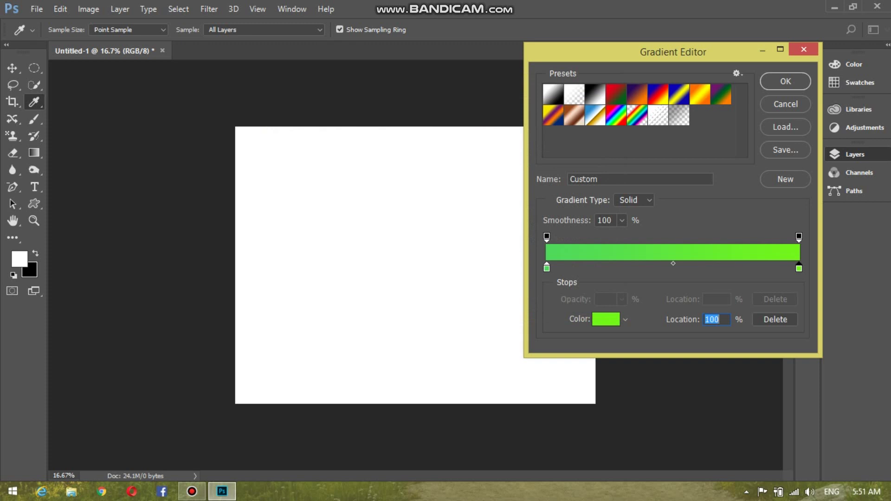
Step: Move the lime stop to 18%, add alternating green and lime stops along the ramp up to 97%, and accept the custom gradient
{"action": "left_click_drag", "start_coordinate": [799, 268], "coordinate": [590, 268]}
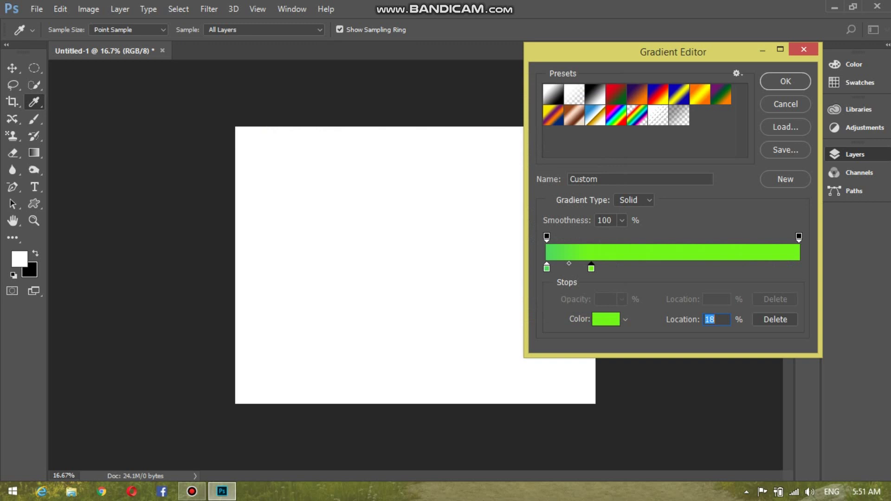
{"action": "left_click_drag", "start_coordinate": [547, 269], "coordinate": [694, 268]}
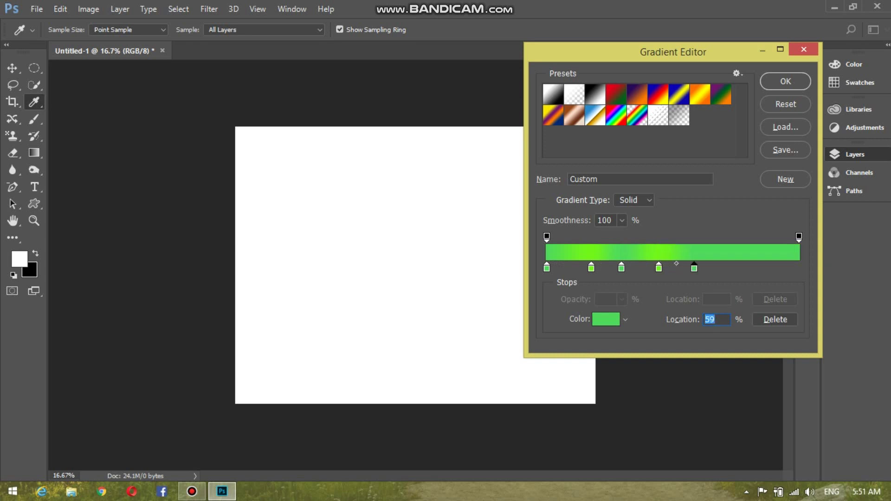
{"action": "left_click_drag", "start_coordinate": [658, 268], "coordinate": [769, 268]}
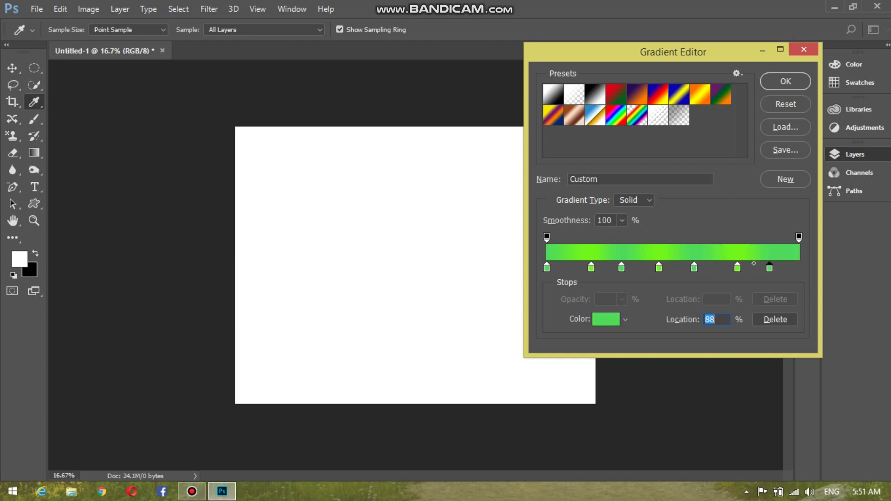
{"action": "left_click", "coordinate": [734, 267]}
{"action": "left_click_drag", "start_coordinate": [784, 268], "coordinate": [790, 269]}
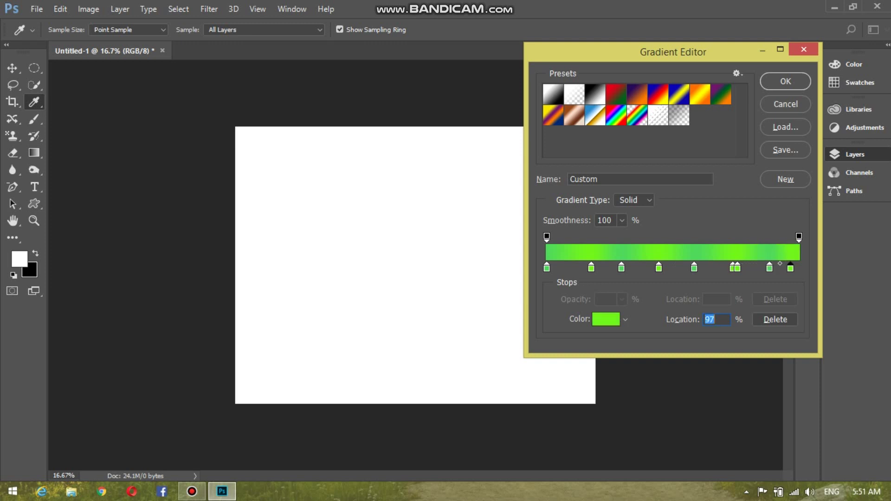
{"action": "left_click", "coordinate": [786, 81]}
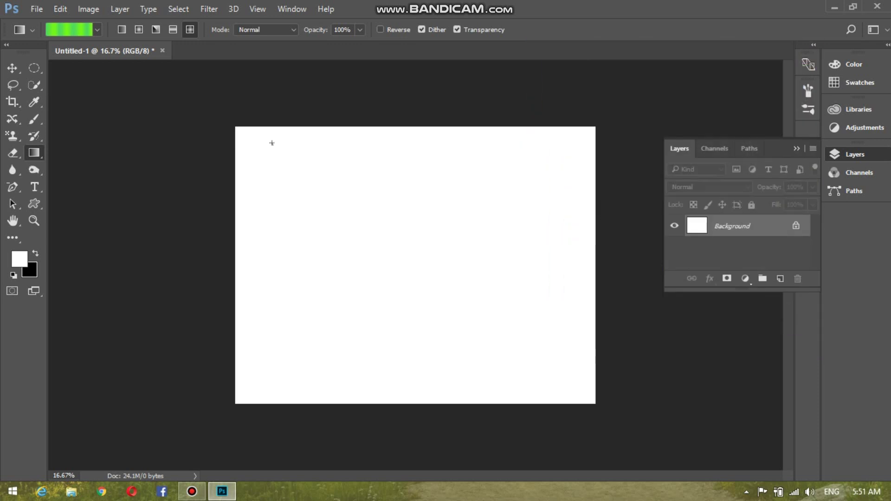
Step: Fill the canvas with the custom green gradient as a diamond, then as a linear gradient running diagonally from near the upper-left corner
{"action": "left_click_drag", "start_coordinate": [271, 141], "coordinate": [519, 320]}
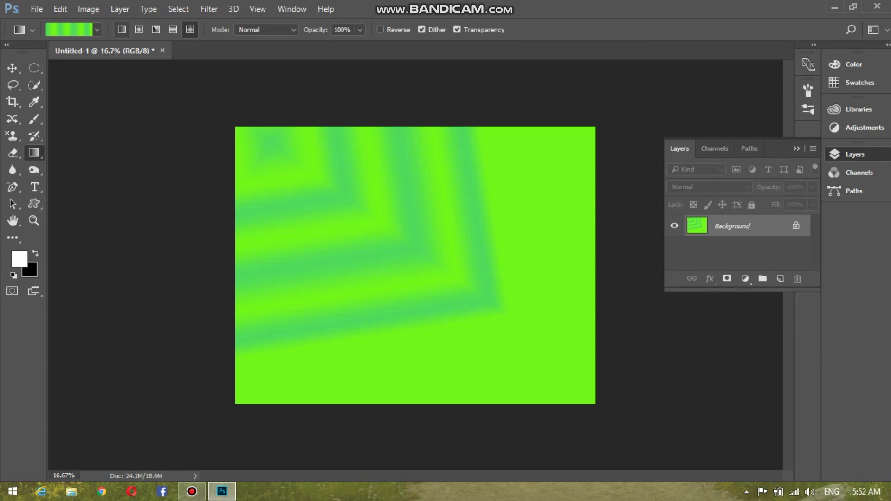
{"action": "left_click", "coordinate": [122, 30]}
{"action": "left_click_drag", "start_coordinate": [278, 163], "coordinate": [488, 325]}
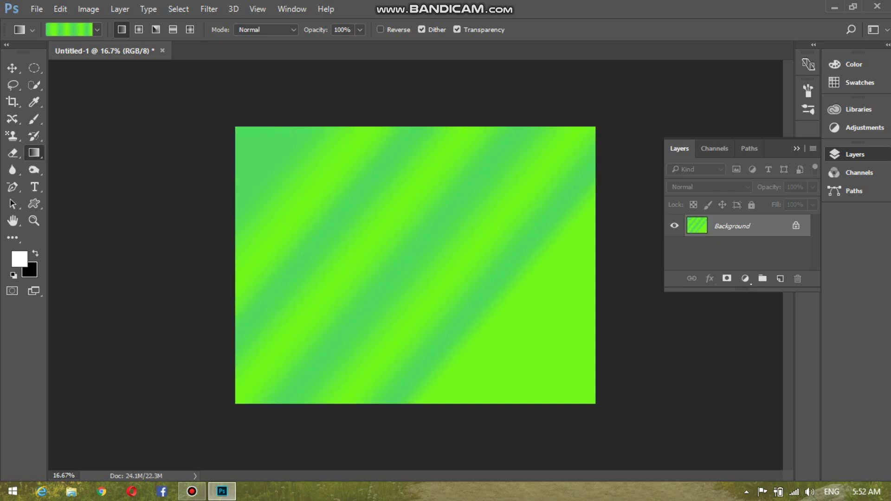
Step: Draw a radial gradient from near the canvas's upper-left corner, followed by an angle gradient centred near its upper edge
{"action": "left_click", "coordinate": [139, 29]}
{"action": "left_click_drag", "start_coordinate": [281, 148], "coordinate": [481, 304]}
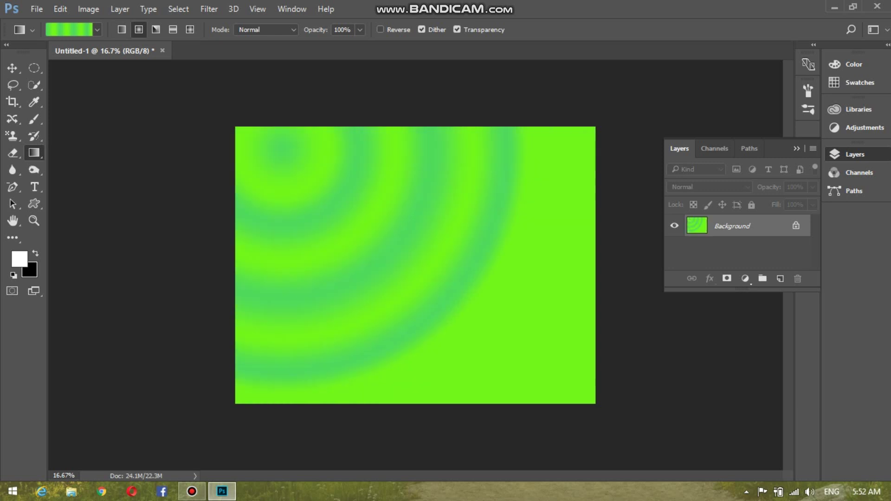
{"action": "left_click", "coordinate": [155, 29]}
{"action": "left_click_drag", "start_coordinate": [396, 163], "coordinate": [510, 371]}
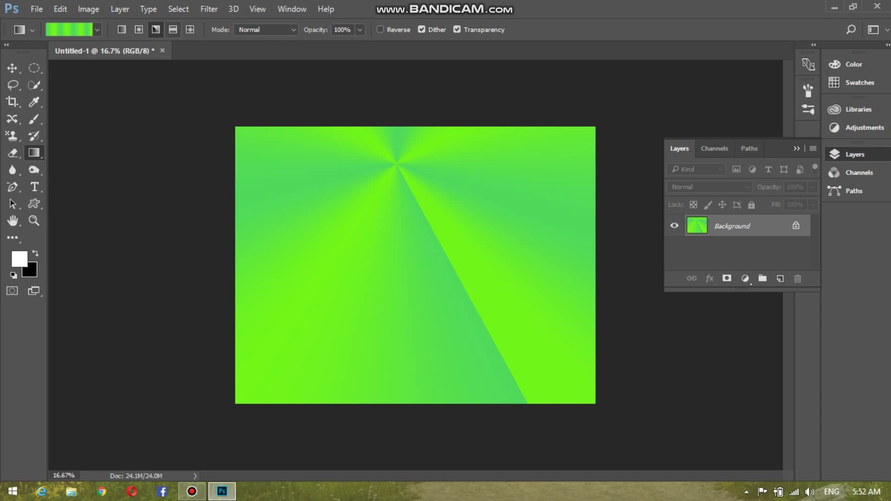
Step: Draw a diagonal reflected gradient, then several diamond gradients, with the last diamond centred in the canvas's upper middle
{"action": "left_click", "coordinate": [173, 30]}
{"action": "left_click_drag", "start_coordinate": [327, 153], "coordinate": [457, 286]}
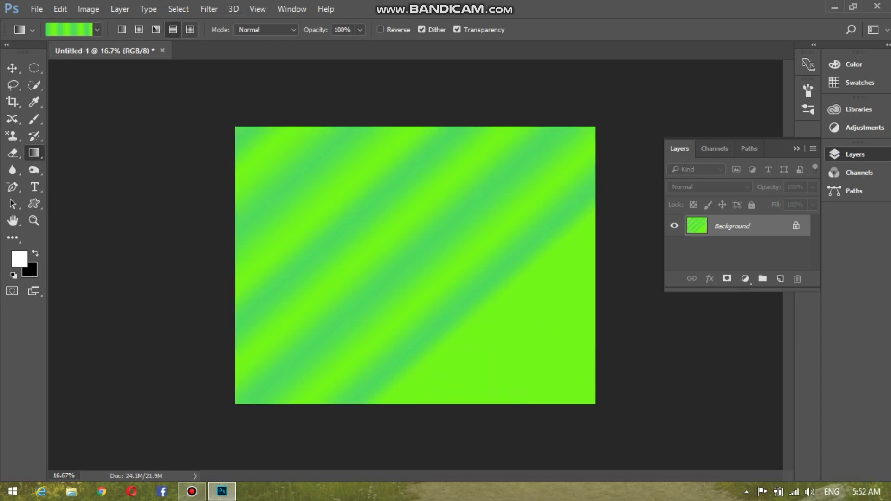
{"action": "left_click", "coordinate": [189, 30]}
{"action": "left_click_drag", "start_coordinate": [486, 273], "coordinate": [542, 347]}
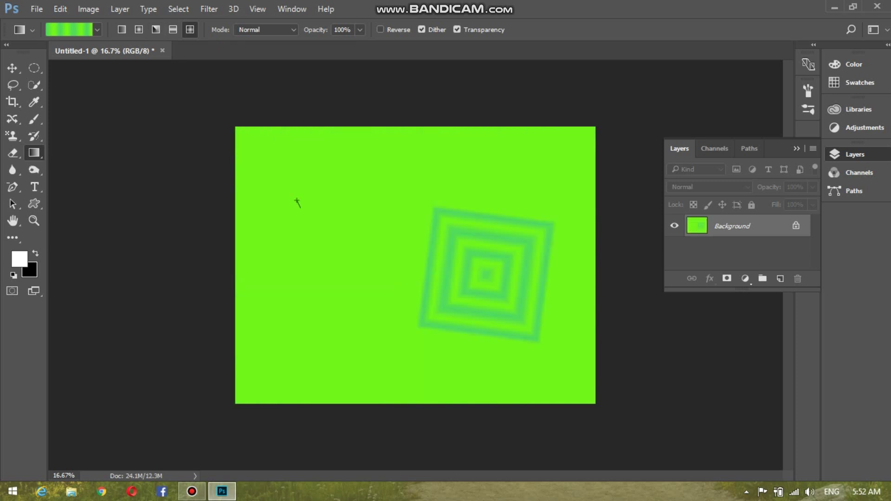
{"action": "left_click_drag", "start_coordinate": [297, 201], "coordinate": [399, 330]}
{"action": "left_click_drag", "start_coordinate": [431, 178], "coordinate": [547, 345]}
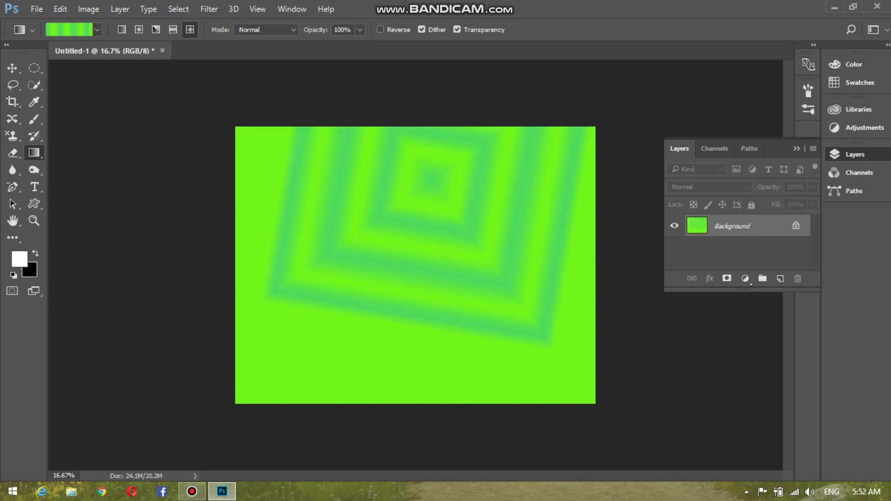
Step: Add a new layer and draw diamond gradients on it with the violet, green and orange preset, the last centred near the canvas's middle
{"action": "left_click", "coordinate": [97, 29]}
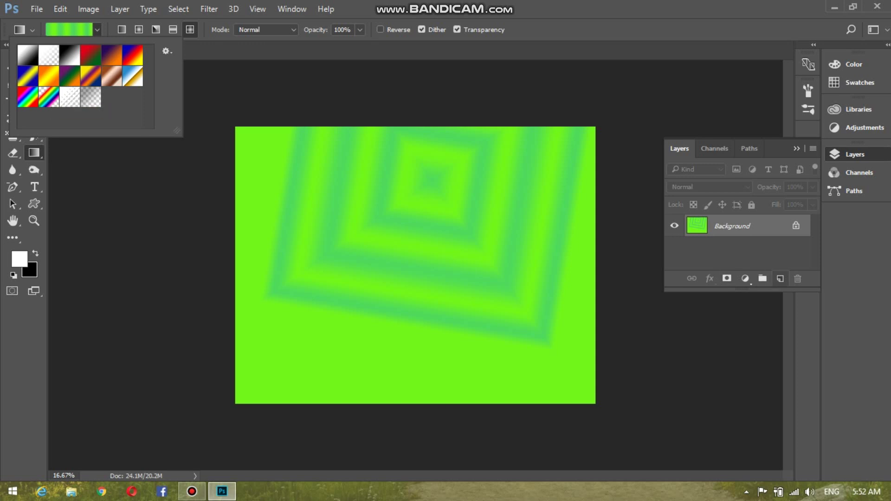
{"action": "left_click", "coordinate": [780, 278]}
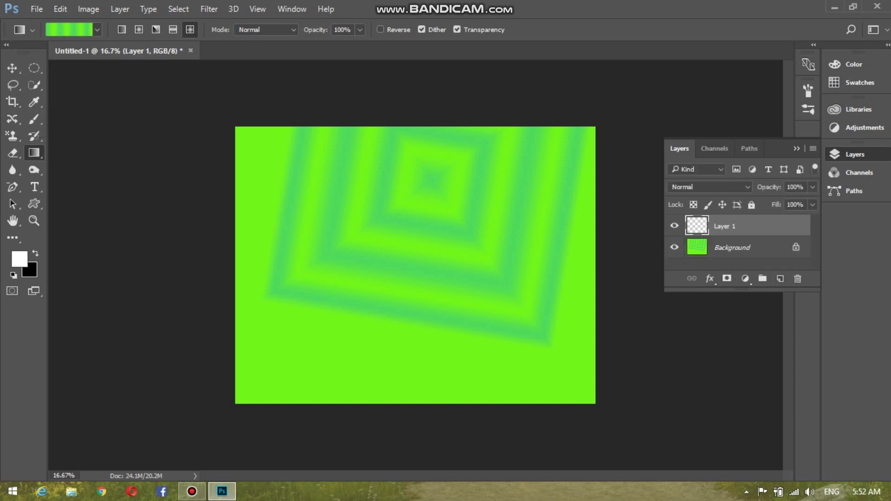
{"action": "left_click", "coordinate": [97, 29]}
{"action": "left_click", "coordinate": [70, 77]}
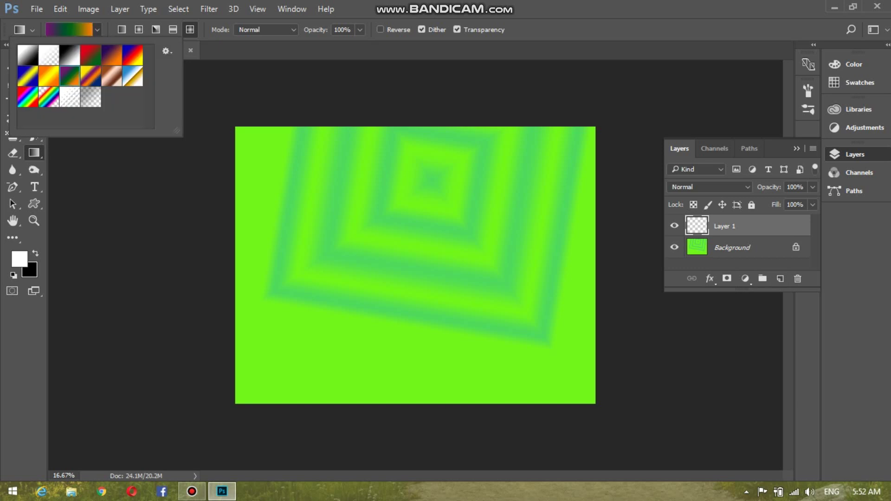
{"action": "left_click_drag", "start_coordinate": [268, 142], "coordinate": [597, 288]}
{"action": "left_click_drag", "start_coordinate": [434, 225], "coordinate": [568, 320]}
Step: Choose the transparent stripes preset and draw a white striped diamond gradient over the upper-left part of the new layer
{"action": "left_click", "coordinate": [97, 30]}
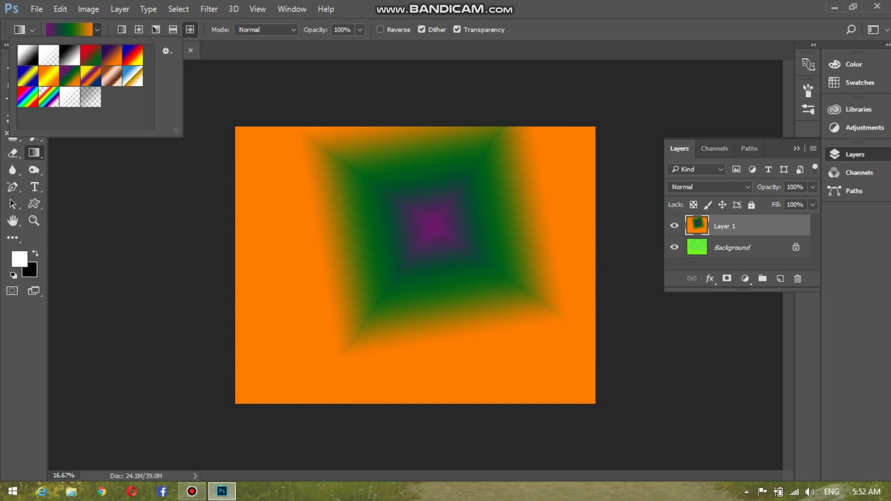
{"action": "left_click", "coordinate": [69, 97]}
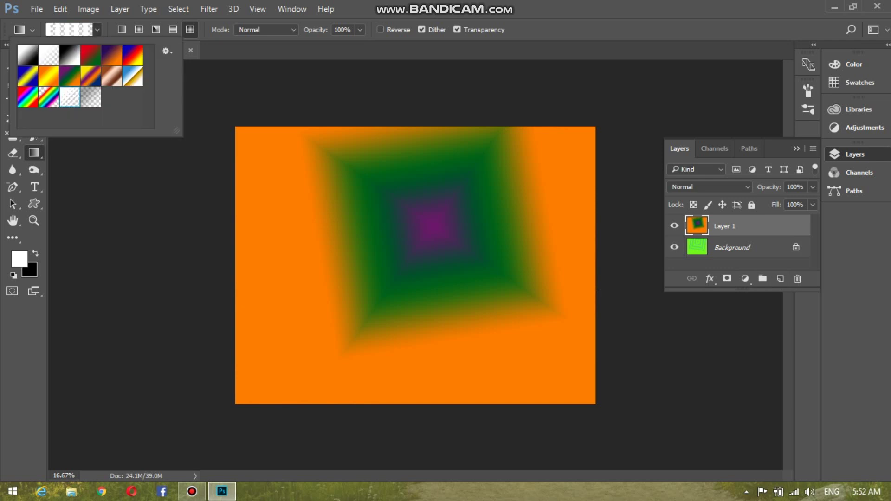
{"action": "left_click_drag", "start_coordinate": [308, 180], "coordinate": [484, 298]}
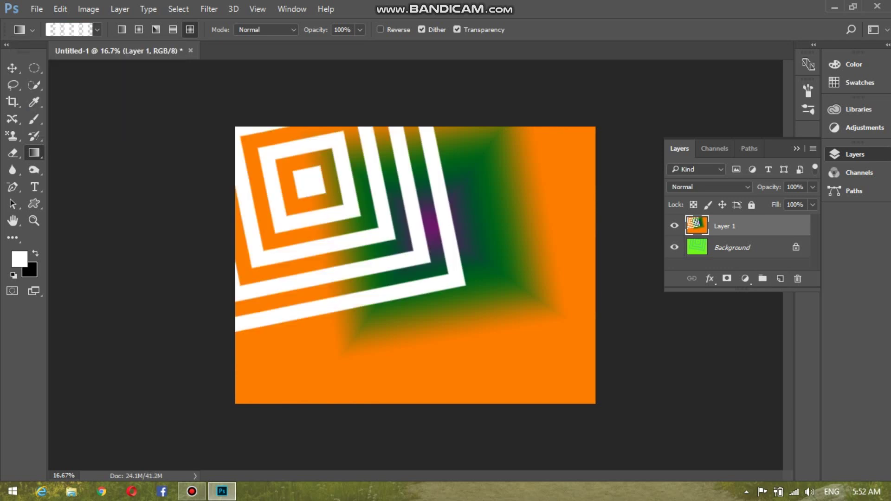